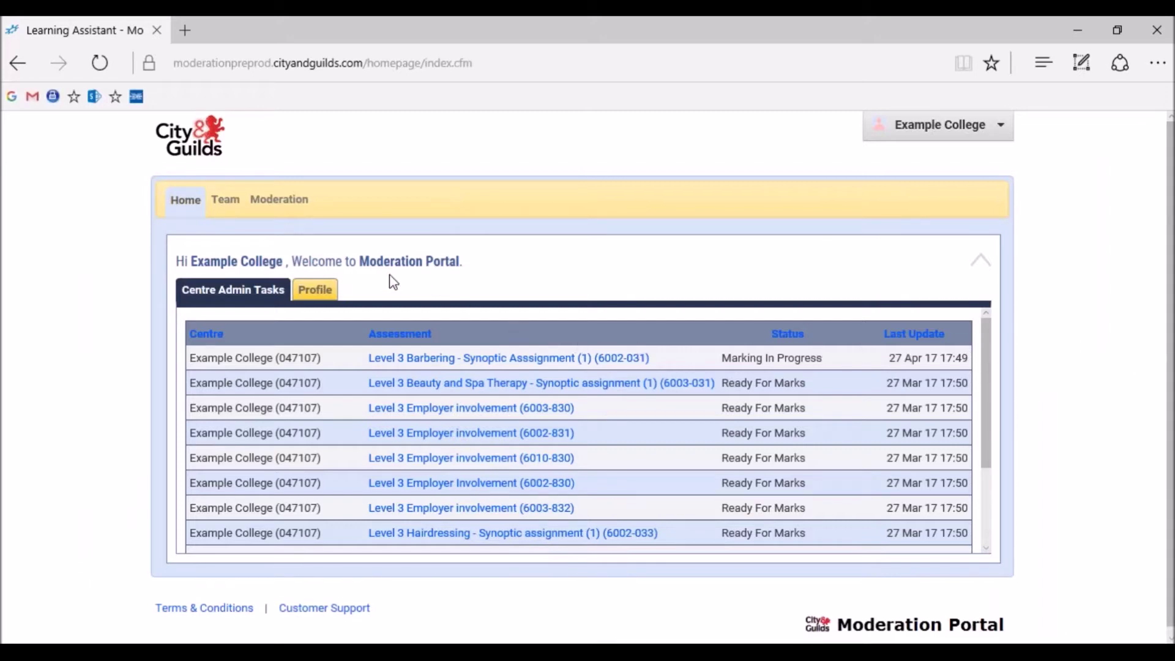
Go to the Team Manager page showing the centre's existing Marker staff
{"action": "left_click", "coordinate": [238, 211]}
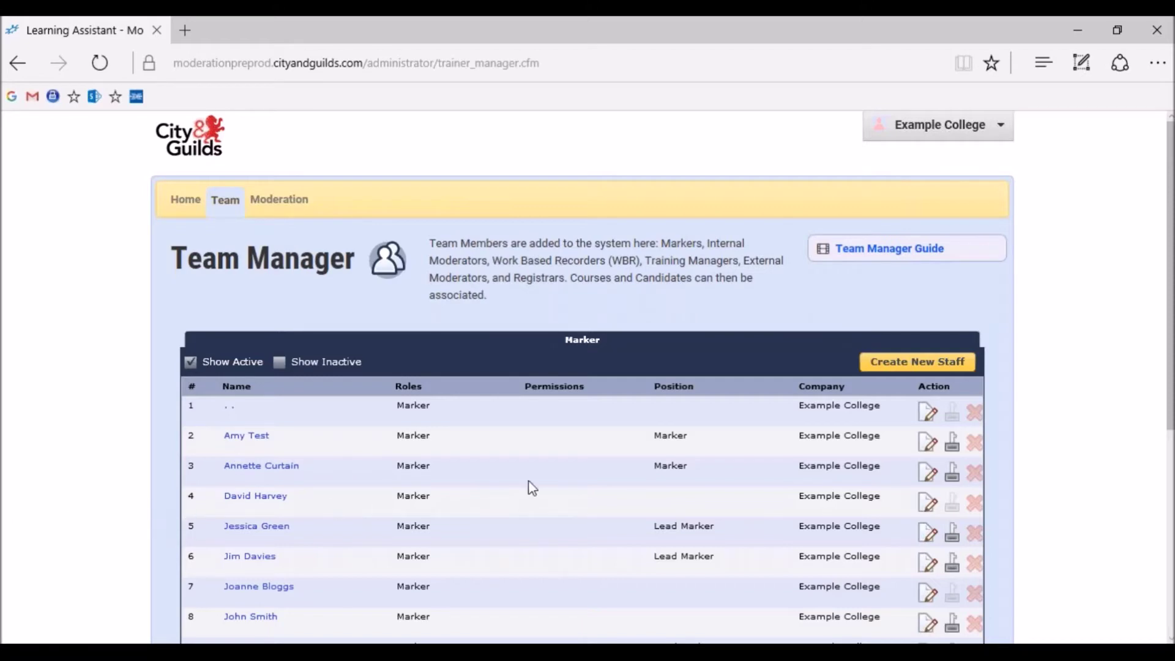
Start a new staff record with title Mr and the marker's first and last names
{"action": "left_click", "coordinate": [894, 363]}
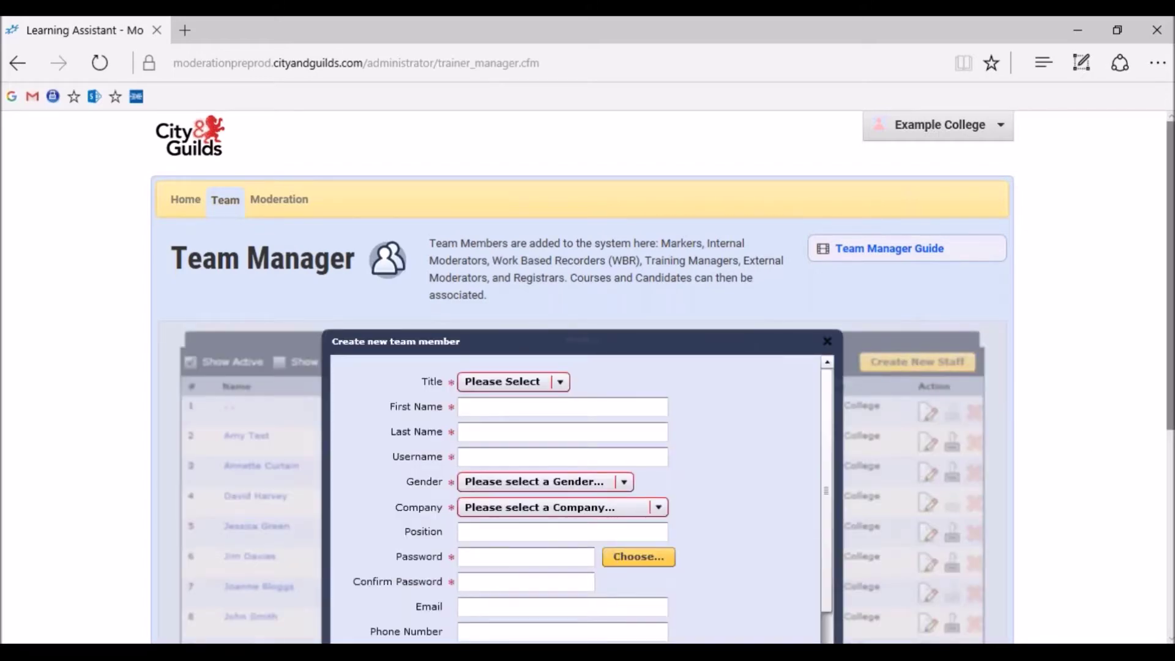
{"action": "scroll", "coordinate": [1157, 428], "scroll_direction": "down", "scroll_amount": 1}
{"action": "scroll", "coordinate": [662, 377], "scroll_direction": "down", "scroll_amount": 3}
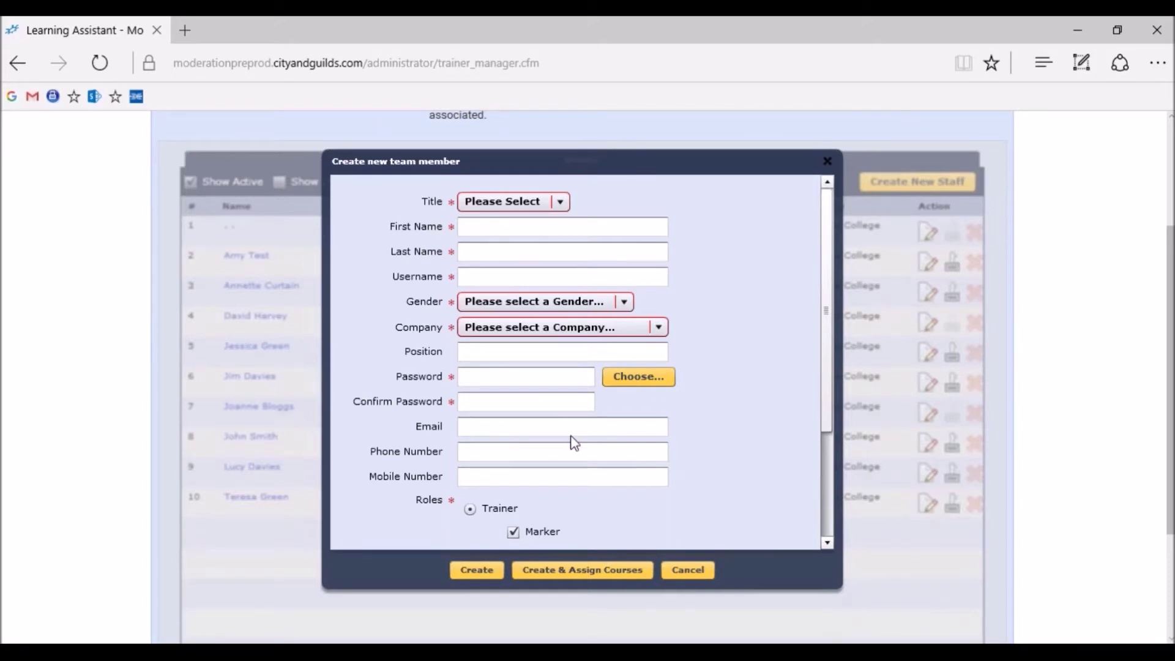
{"action": "left_click", "coordinate": [559, 202]}
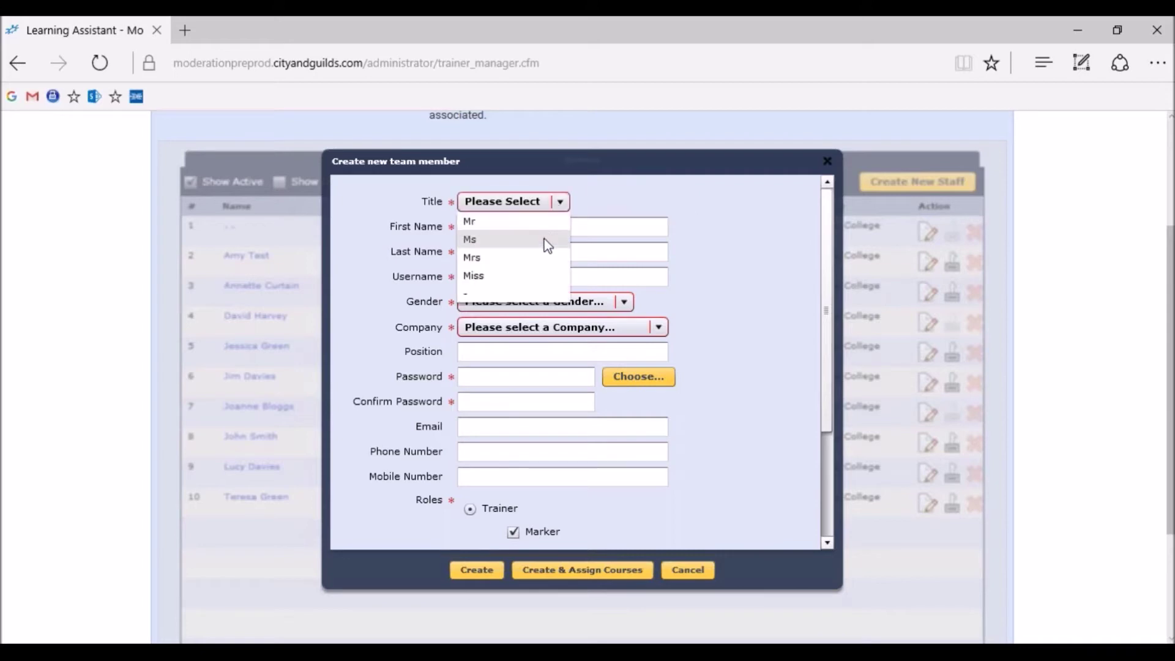
{"action": "left_click", "coordinate": [546, 237]}
{"action": "key", "text": "Tab"}
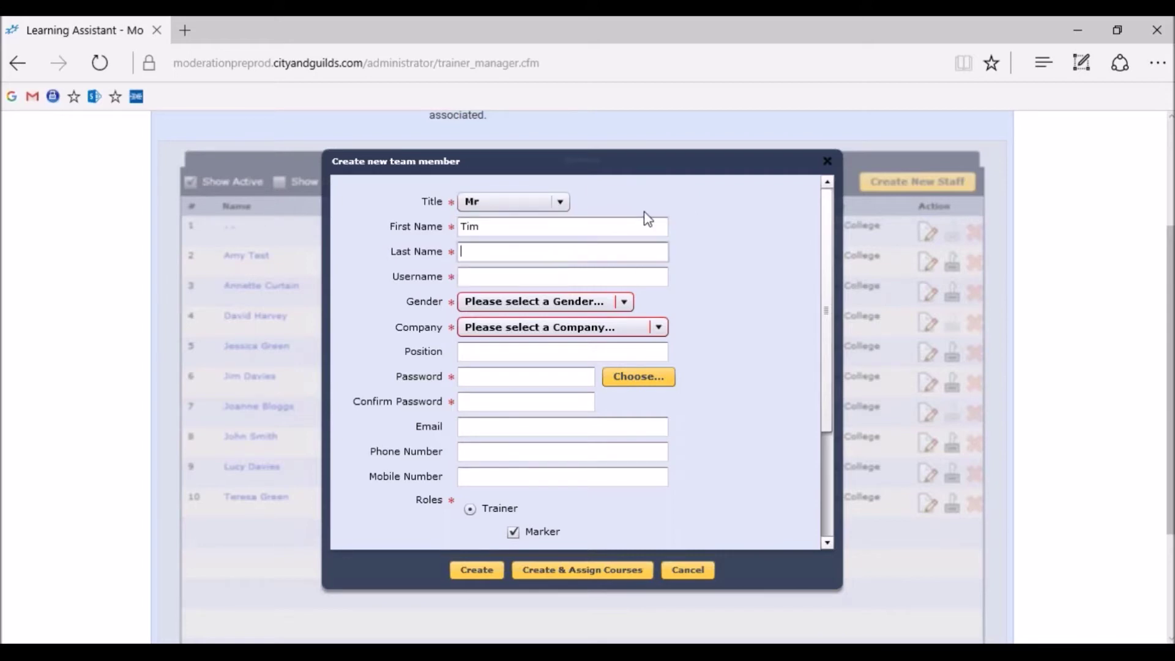
{"action": "key", "text": "Tab"}
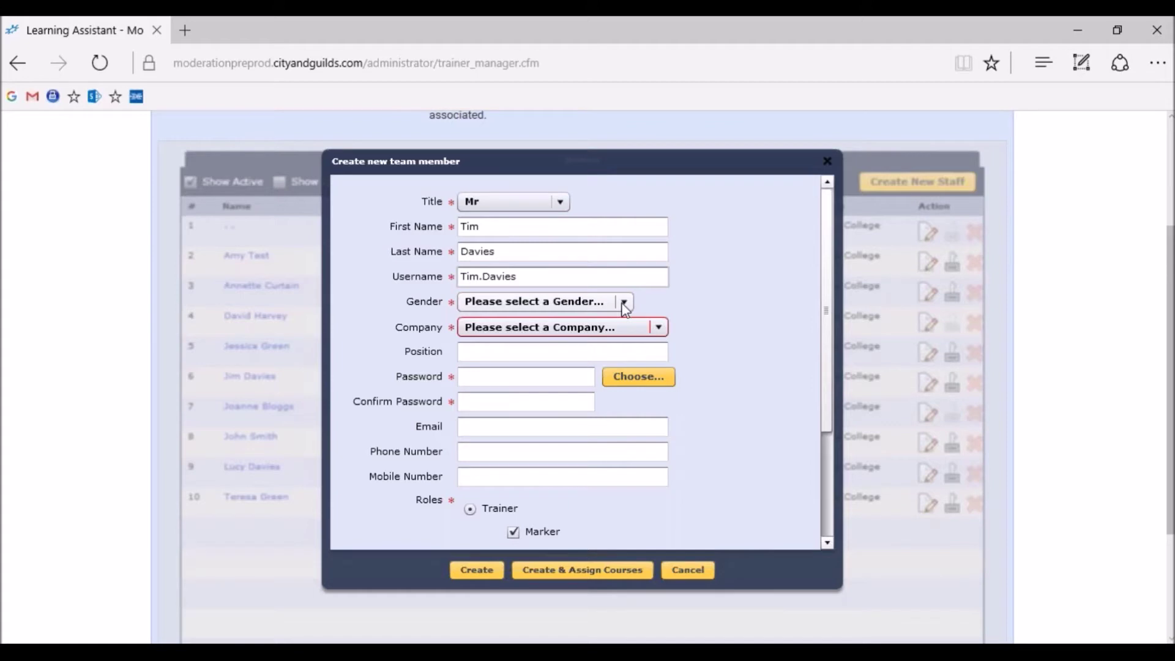
Set gender Male, company Example College and position Lead Marker
{"action": "left_click", "coordinate": [623, 303]}
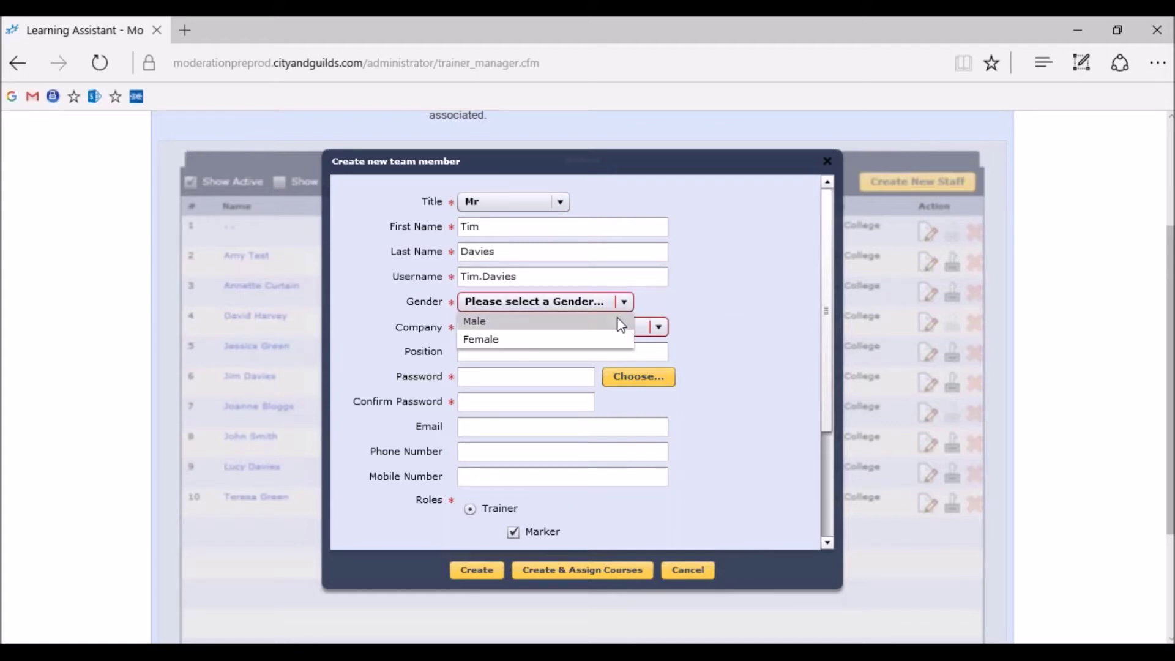
{"action": "left_click", "coordinate": [621, 322]}
{"action": "left_click", "coordinate": [657, 331]}
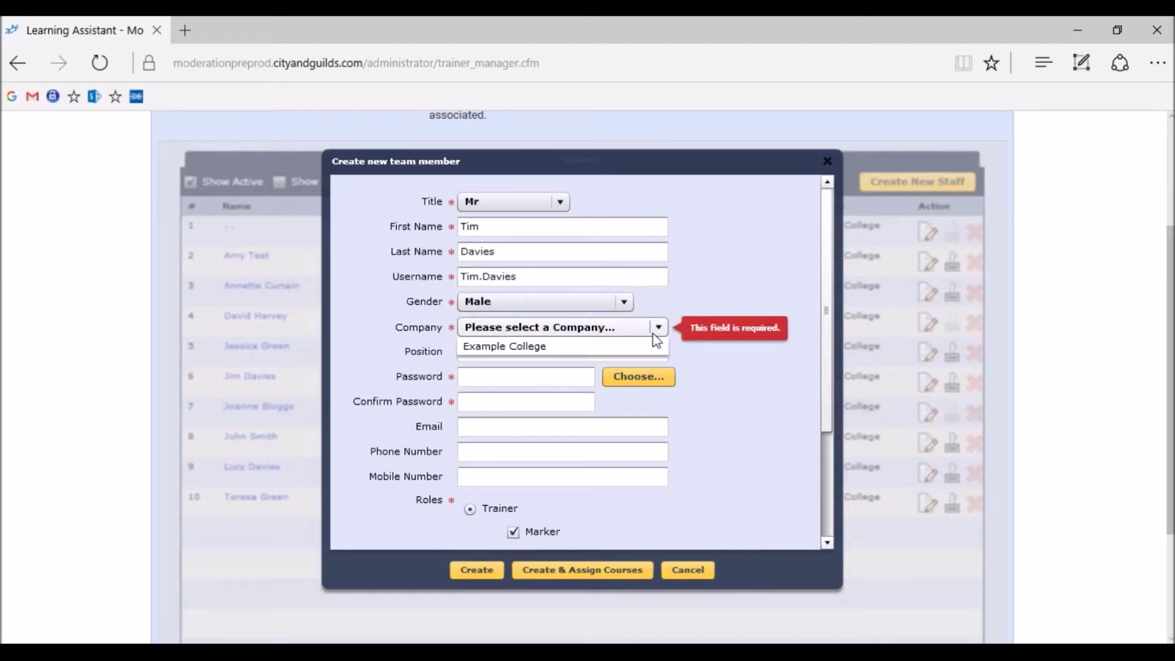
{"action": "left_click", "coordinate": [647, 341]}
{"action": "left_click", "coordinate": [623, 352]}
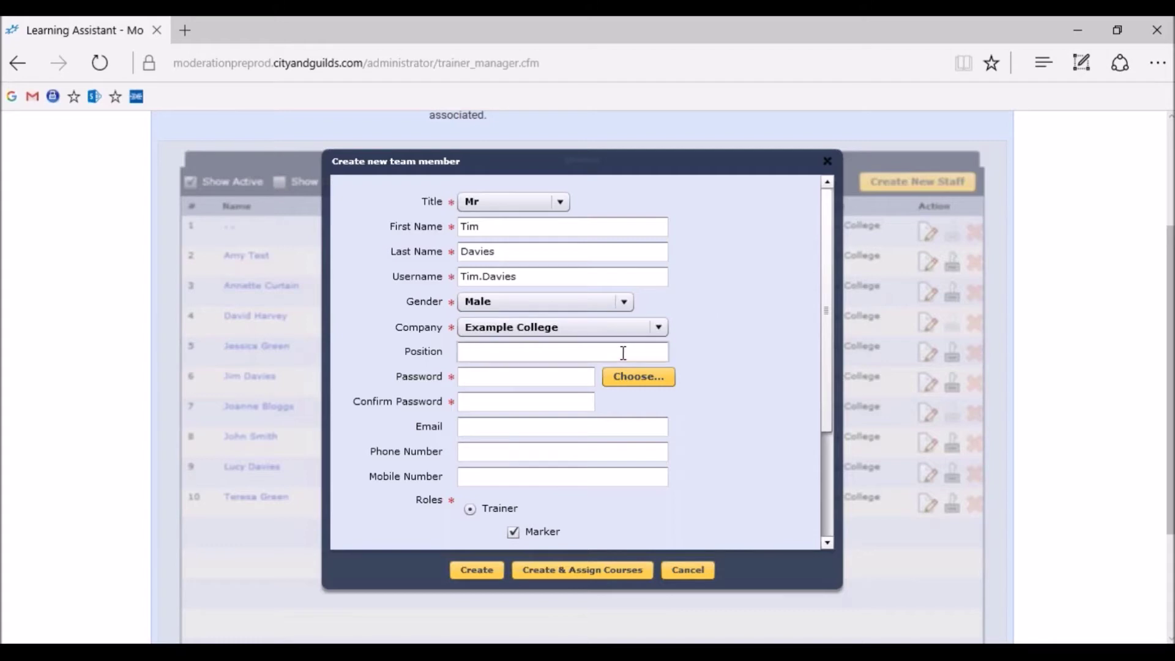
{"action": "type", "text": "Lead Marker"}
Enter and confirm the password, add the e-mail and phone, then create the member
{"action": "left_click", "coordinate": [563, 378]}
{"action": "type", "text": "*********"}
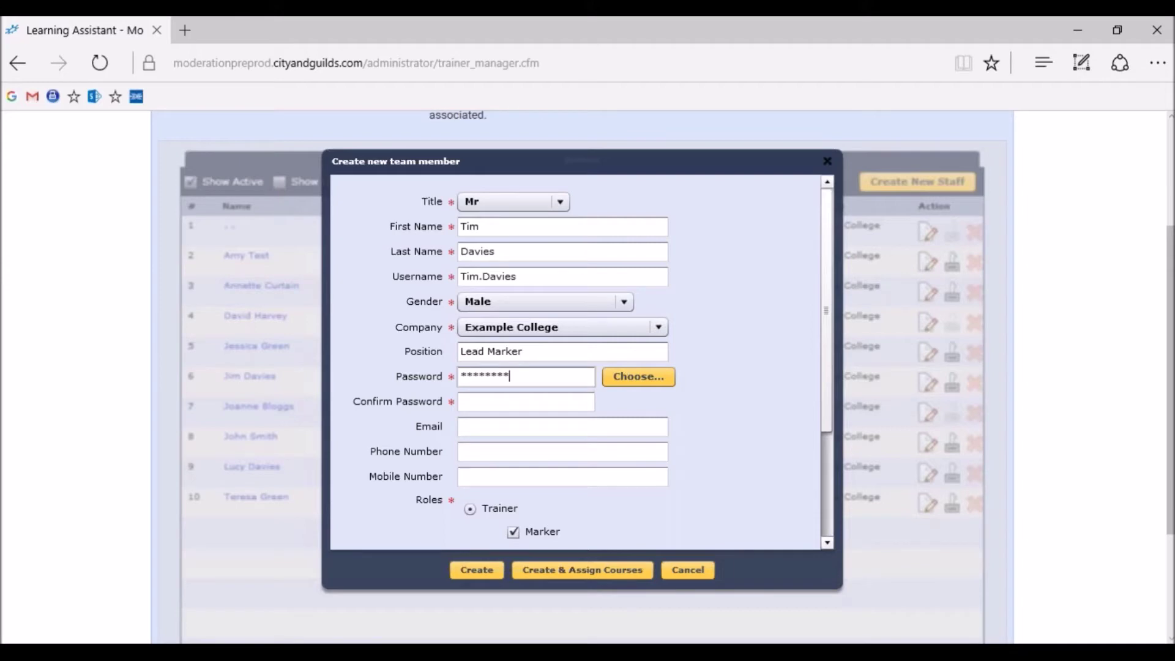
{"action": "left_click", "coordinate": [569, 402]}
{"action": "type", "text": "*********"}
{"action": "key", "text": "Tab"}
{"action": "key", "text": "Tab"}
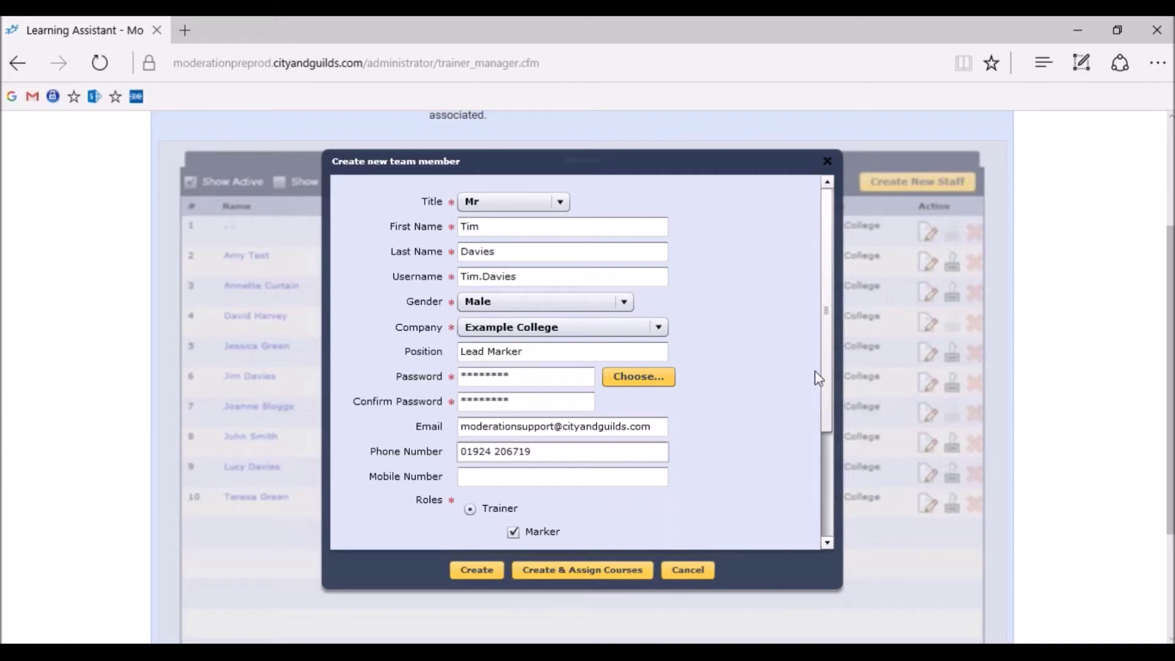
{"action": "scroll", "coordinate": [827, 432], "scroll_direction": "down", "scroll_amount": 3}
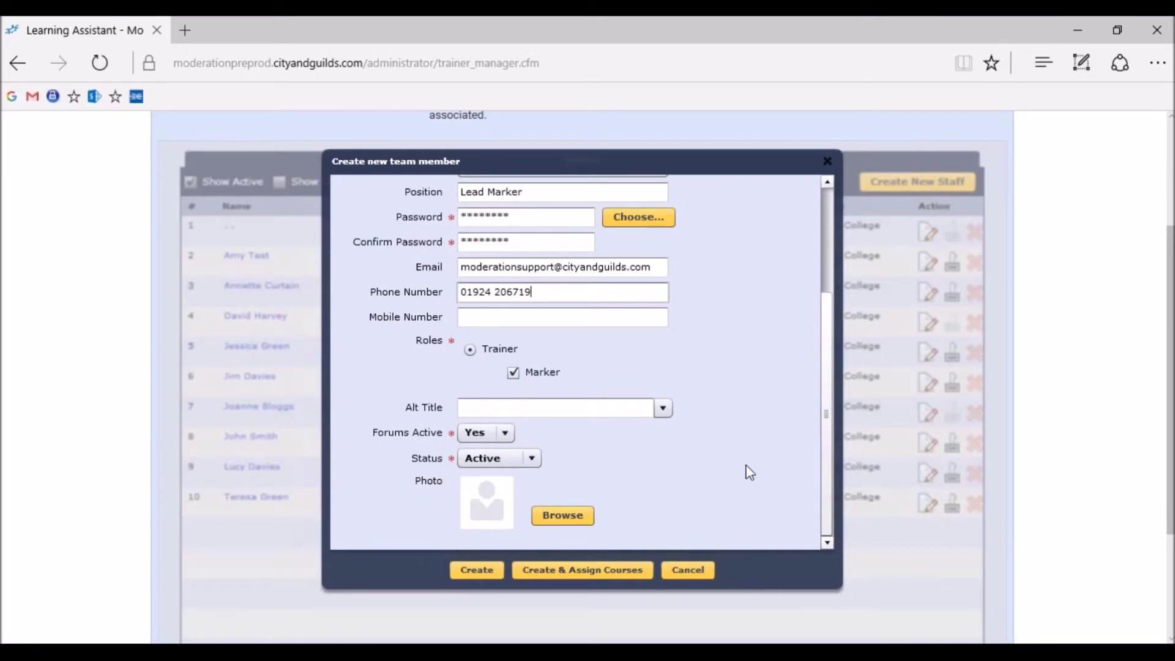
{"action": "left_click", "coordinate": [626, 571]}
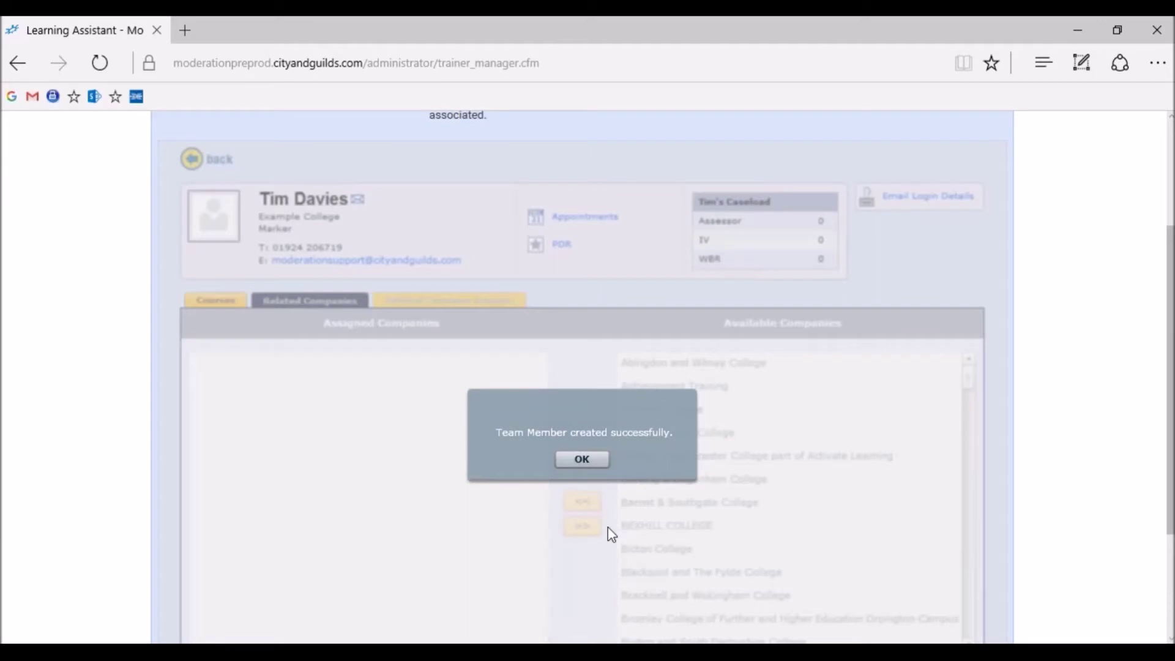
Assign Level 2 Technical Award in Engineering (120) from the Courses list to the new marker
{"action": "left_click", "coordinate": [594, 460]}
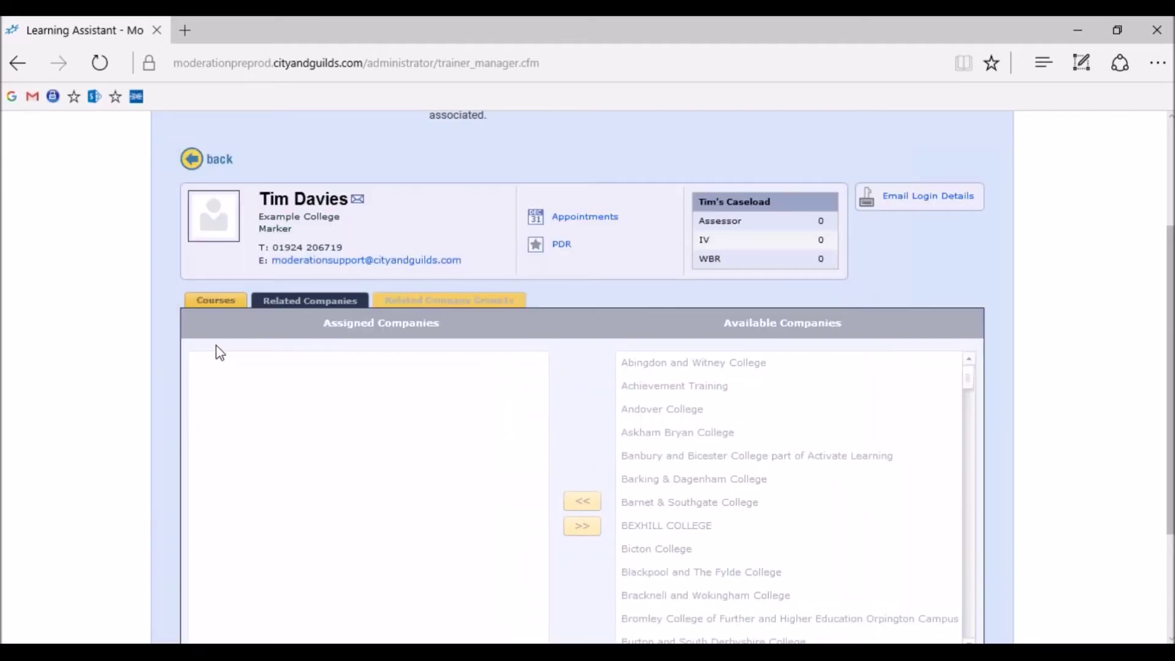
{"action": "left_click", "coordinate": [237, 300]}
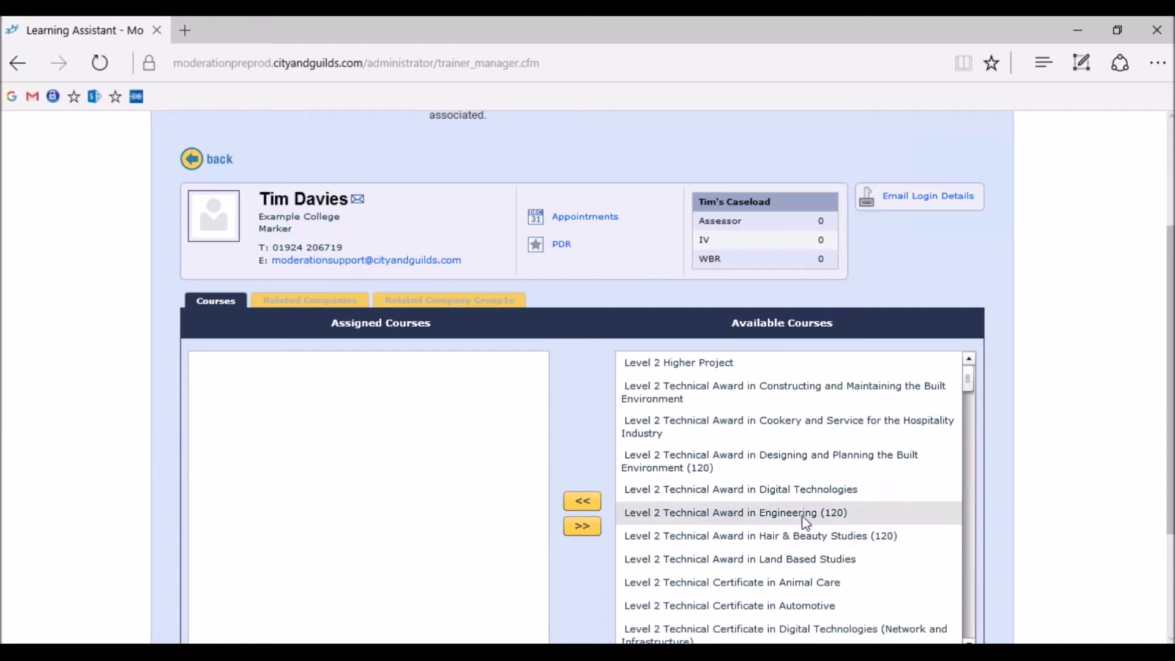
{"action": "left_click", "coordinate": [886, 519]}
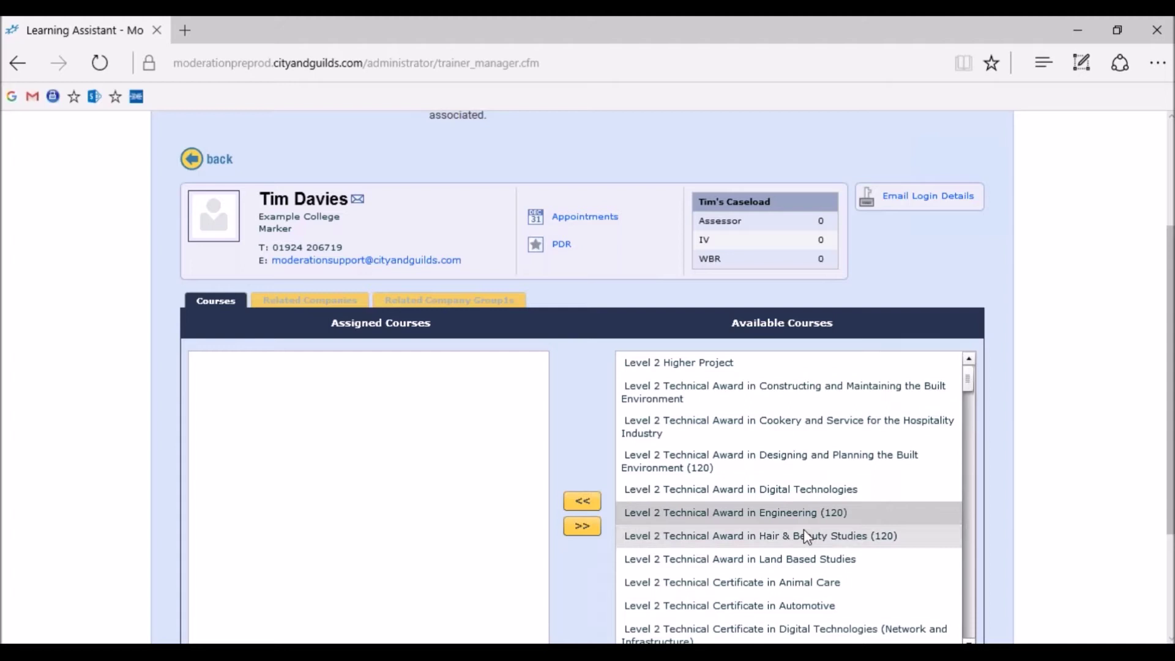
{"action": "left_click", "coordinate": [580, 508]}
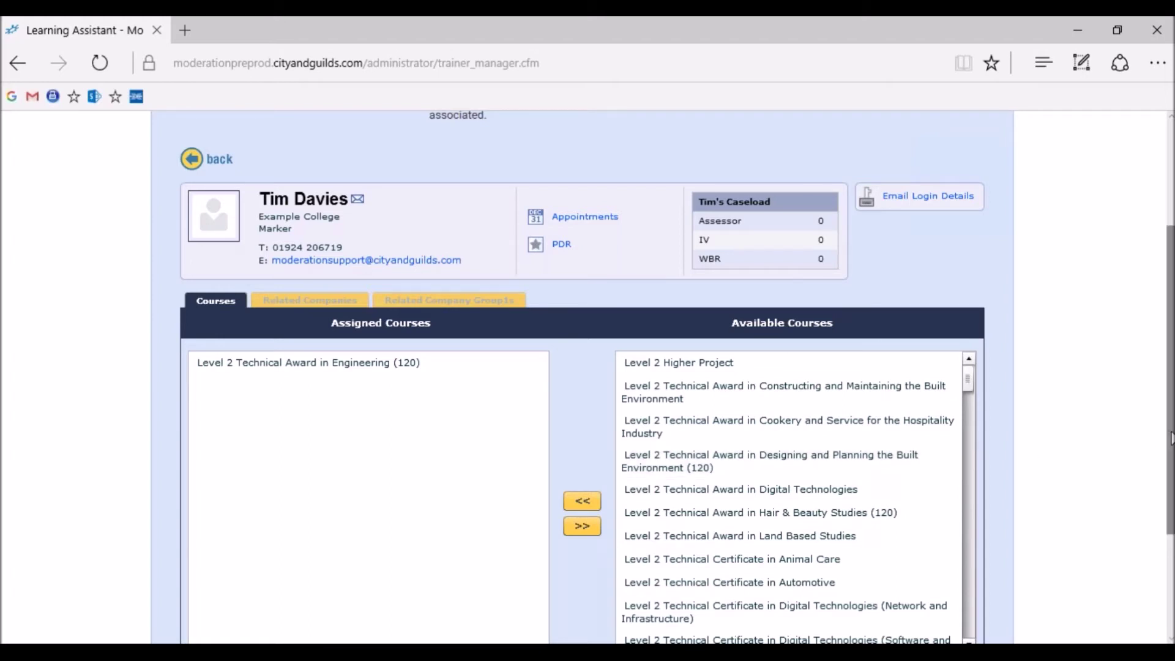
{"action": "left_click_drag", "start_coordinate": [1170, 437], "coordinate": [1169, 539]}
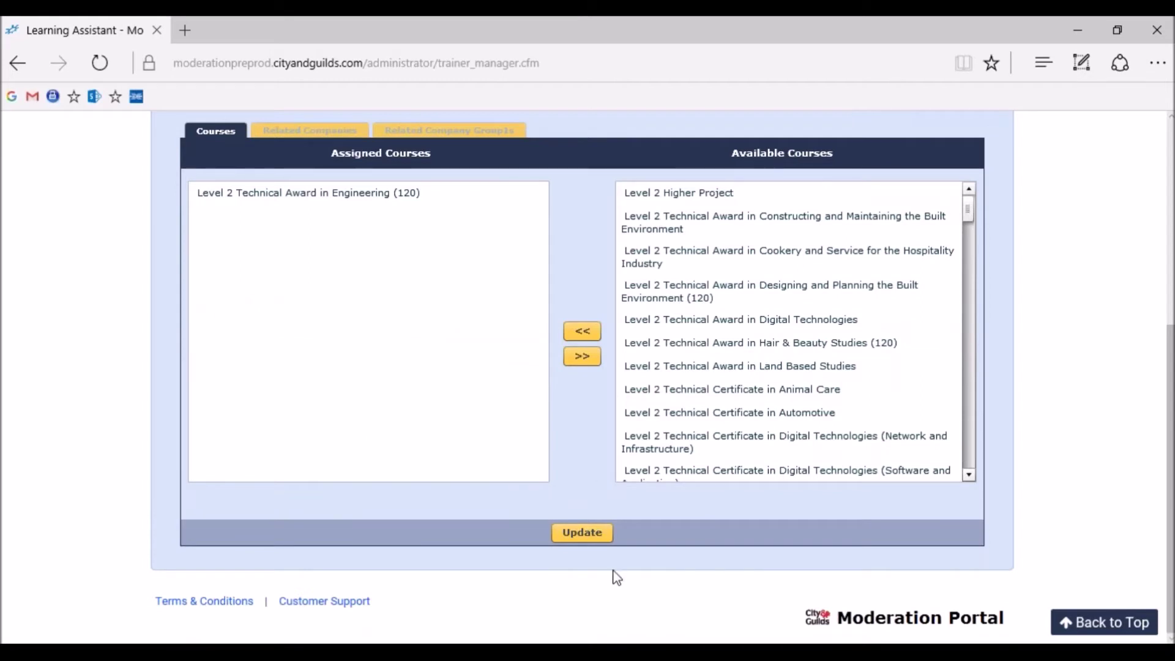
Update the profile to save the course assignment and acknowledge the success message
{"action": "left_click", "coordinate": [597, 536]}
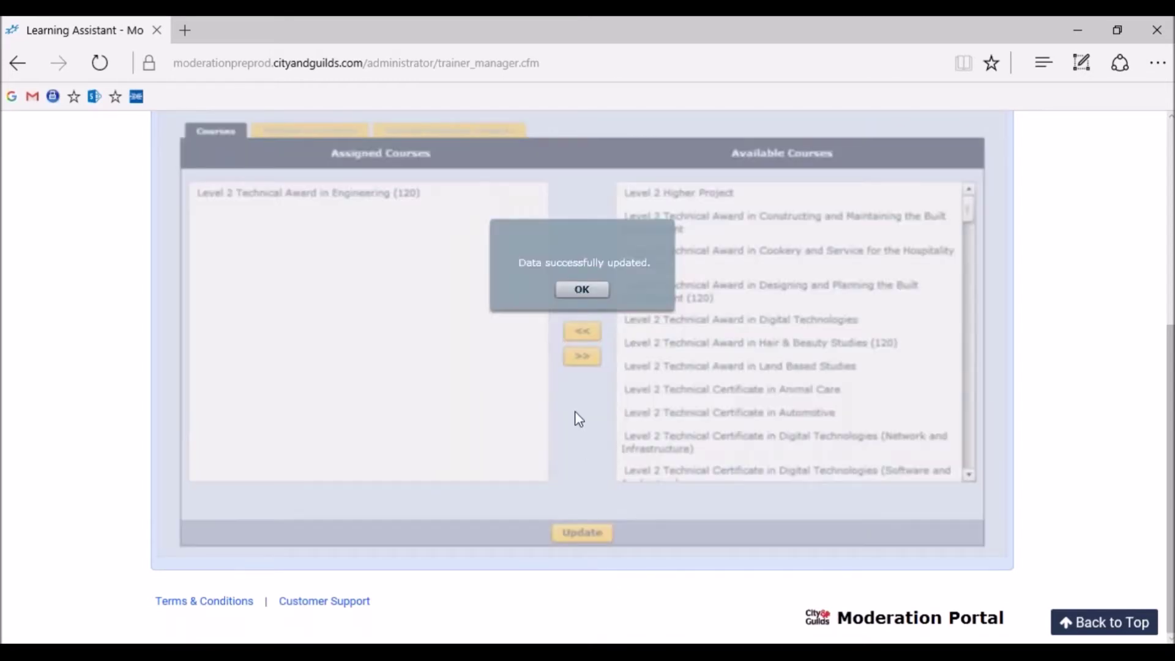
{"action": "left_click", "coordinate": [582, 289]}
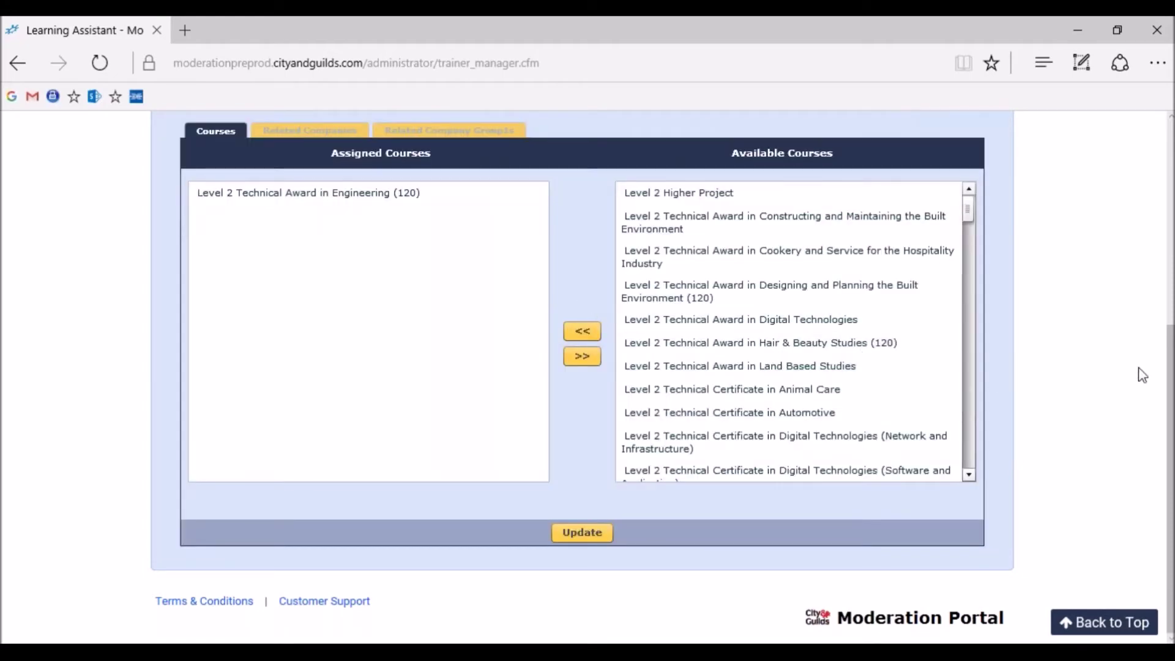
{"action": "scroll", "coordinate": [587, 367], "scroll_direction": "up", "scroll_amount": 5}
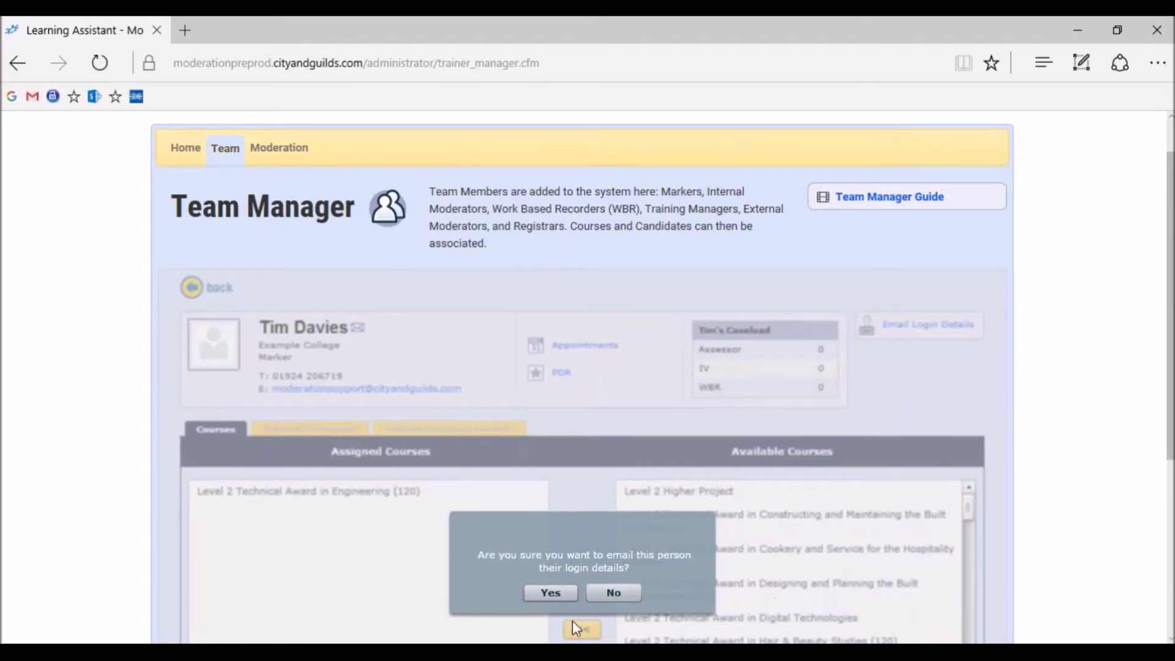
Send the marker's login details by e-mail and choose to view the sent message
{"action": "left_click", "coordinate": [551, 593]}
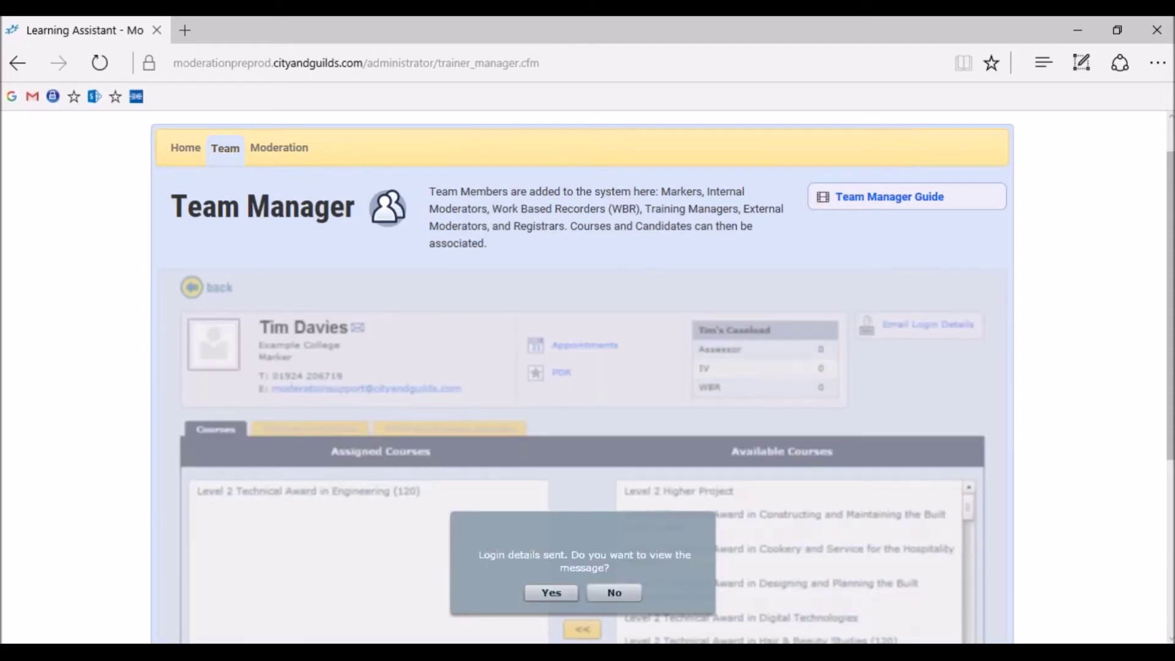
{"action": "left_click", "coordinate": [550, 593]}
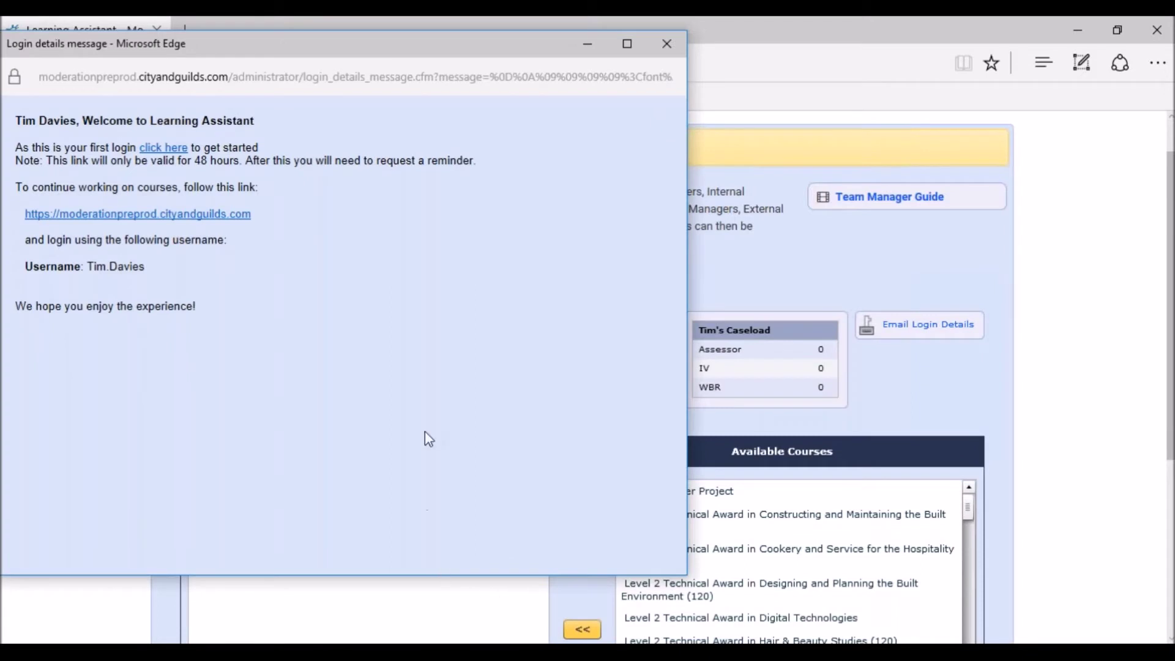
Check the login message's web address, then close the message window
{"action": "left_click", "coordinate": [572, 76]}
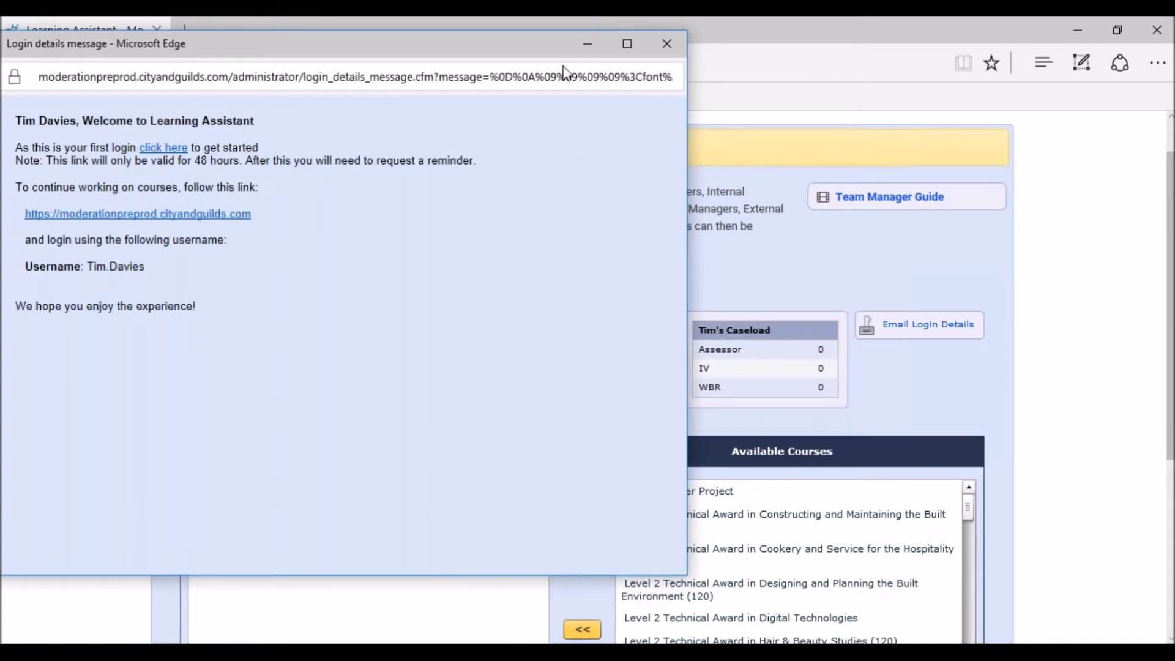
{"action": "left_click", "coordinate": [549, 49]}
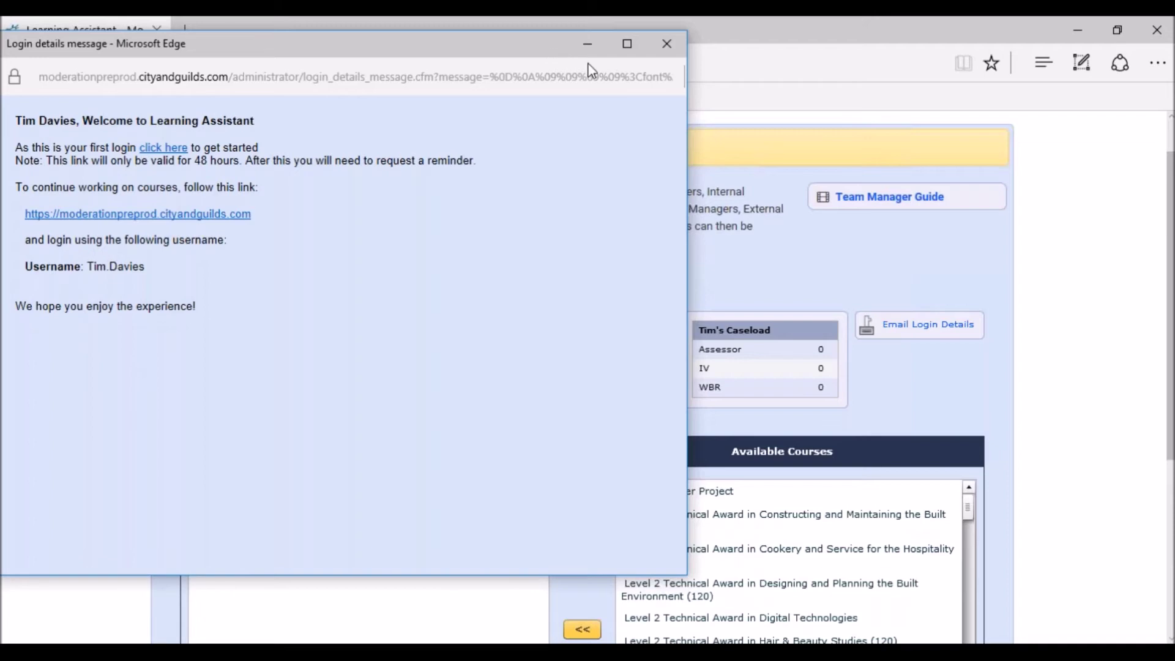
{"action": "left_click", "coordinate": [666, 44]}
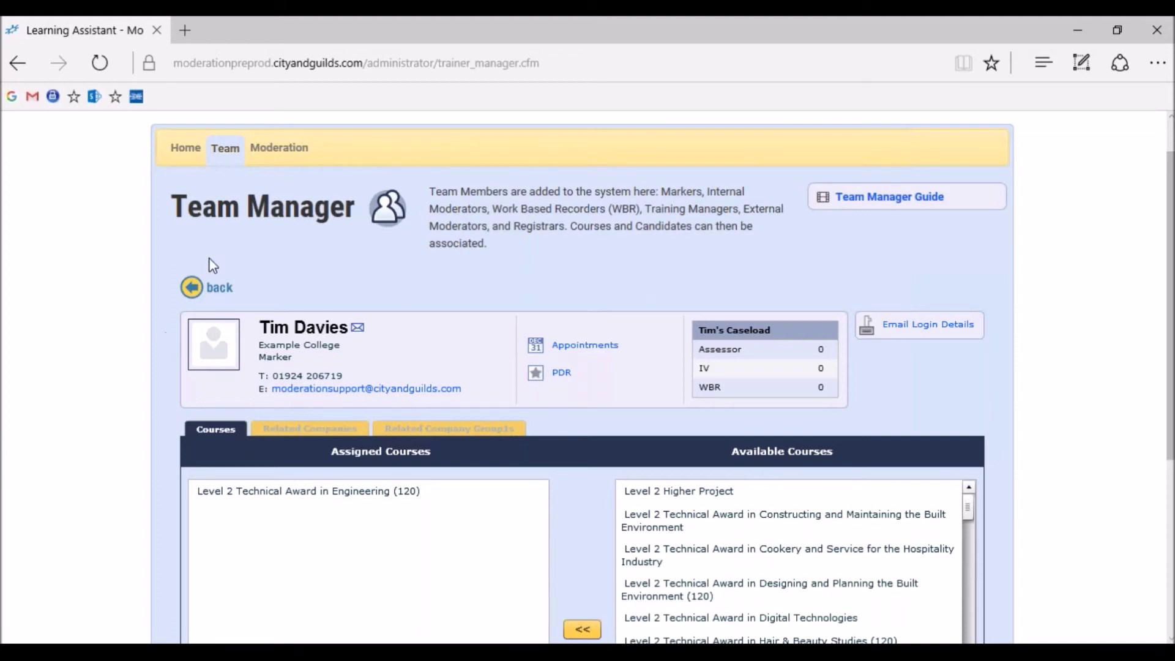
Return to the Team list and confirm the new Lead Marker appears among 11 active staff
{"action": "left_click", "coordinate": [225, 149]}
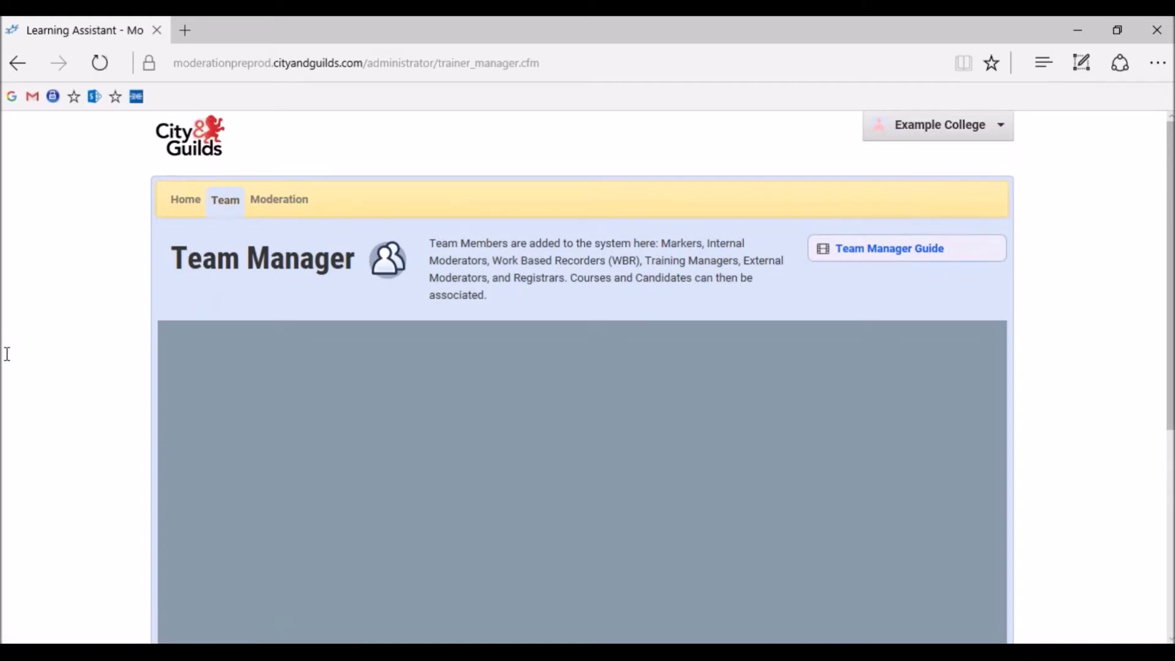
{"action": "scroll", "coordinate": [8, 359], "scroll_direction": "down", "scroll_amount": 1}
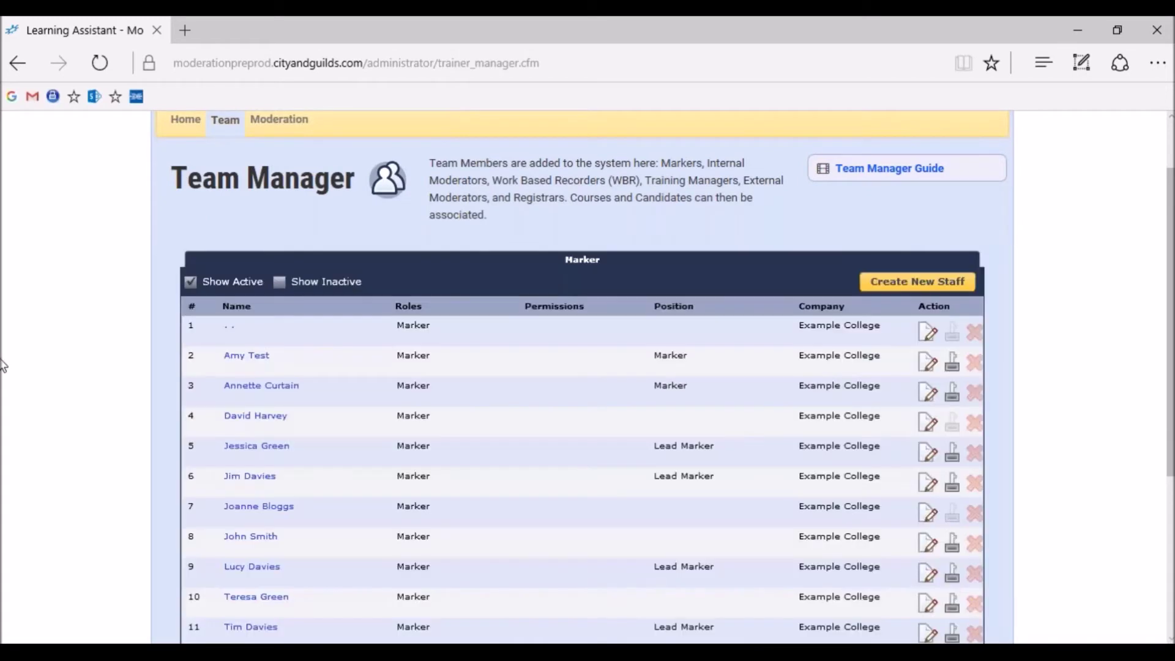
{"action": "scroll", "coordinate": [3, 363], "scroll_direction": "down", "scroll_amount": 1}
{"action": "scroll", "coordinate": [3, 362], "scroll_direction": "down", "scroll_amount": 1}
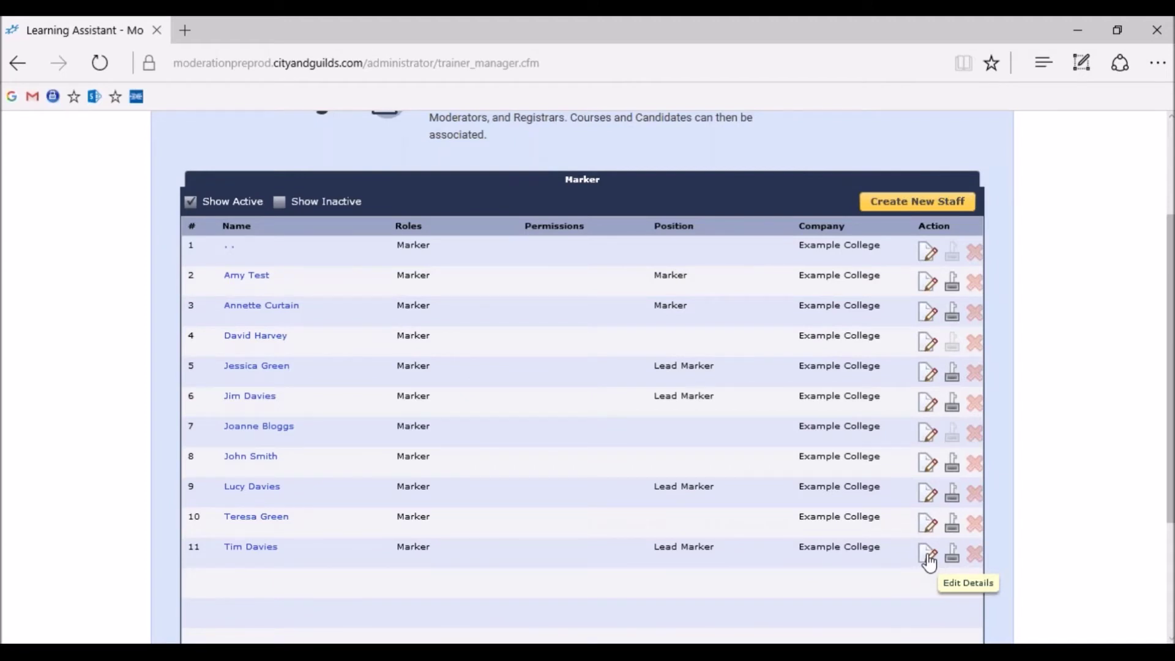
{"action": "left_click", "coordinate": [927, 555]}
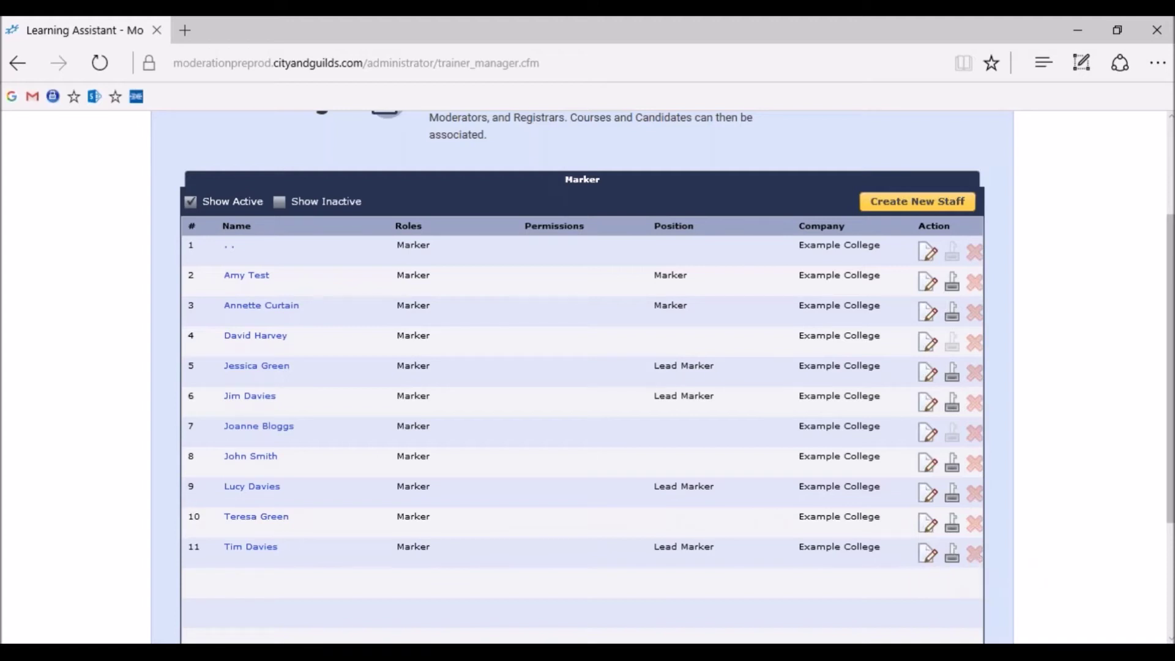
{"action": "scroll", "coordinate": [1169, 333], "scroll_direction": "up", "scroll_amount": 3}
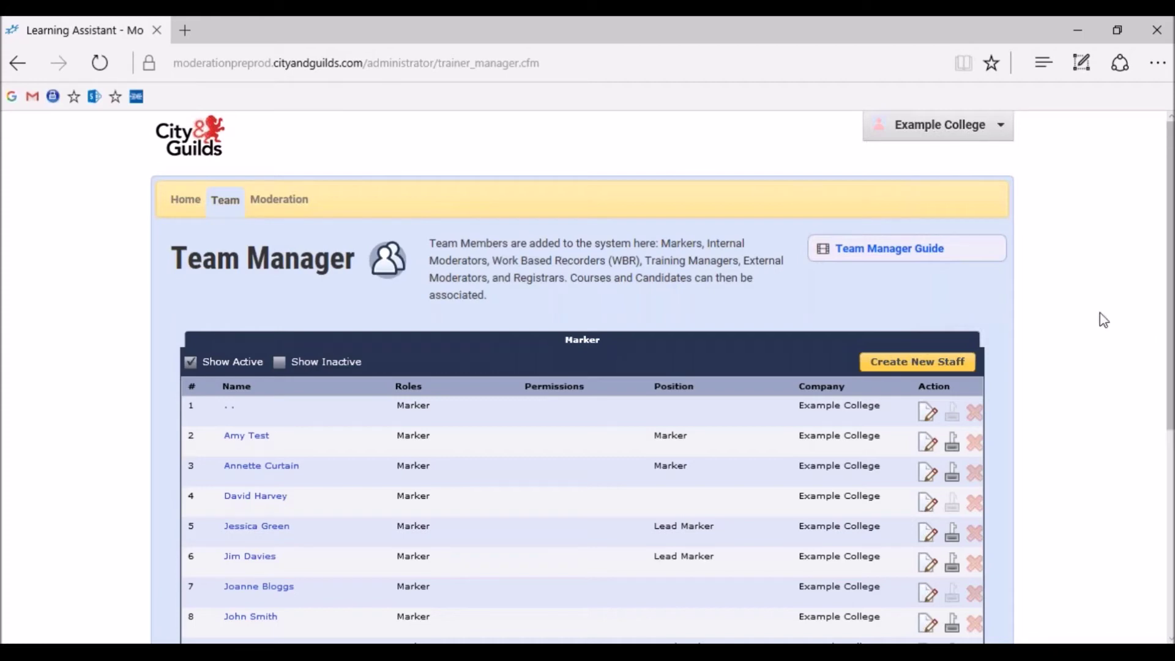
Log out of the administrator account via the Example College menu
{"action": "left_click", "coordinate": [999, 139]}
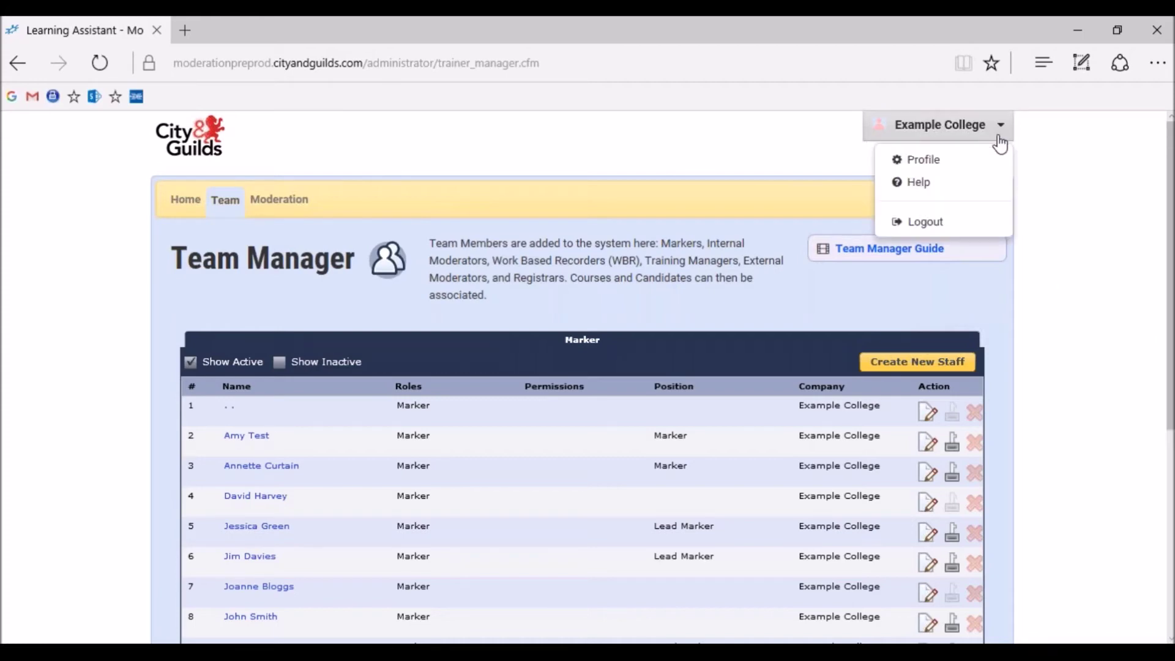
{"action": "left_click", "coordinate": [975, 236]}
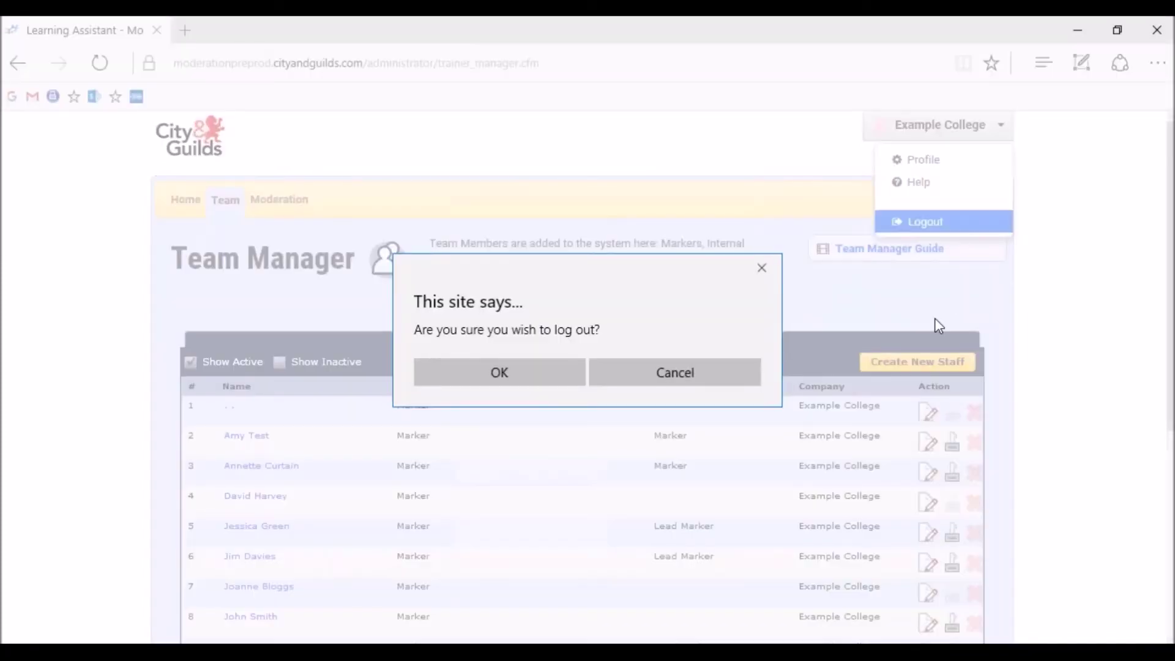
{"action": "left_click", "coordinate": [550, 380]}
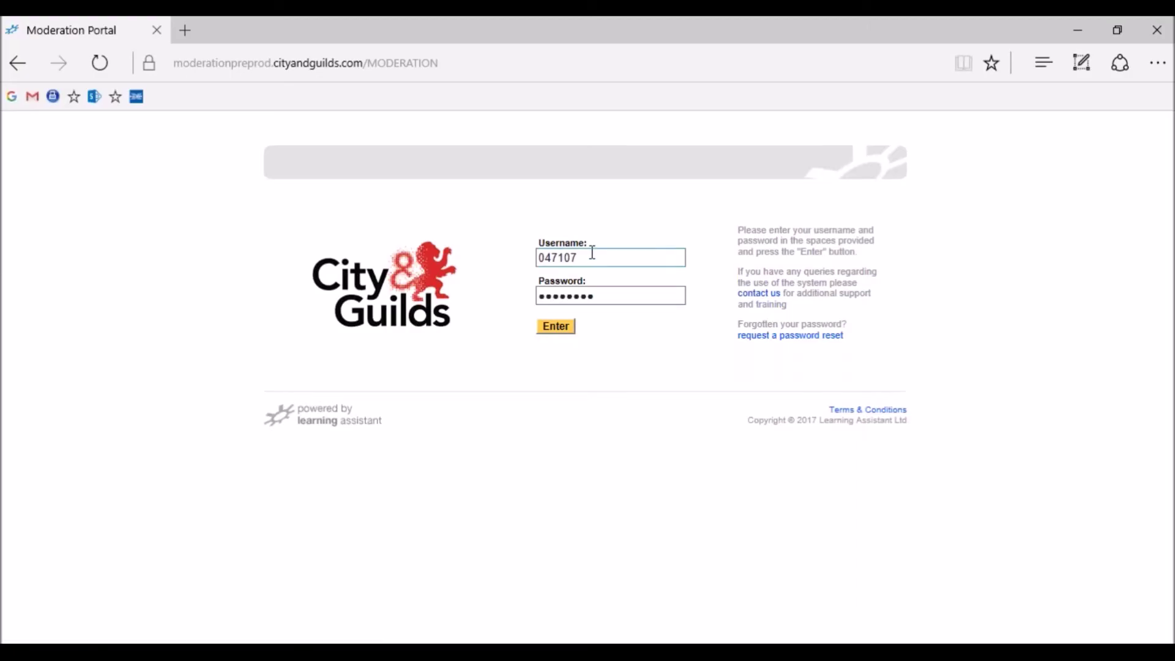
Sign in with the other staff member's username and password
{"action": "double_click", "coordinate": [592, 252]}
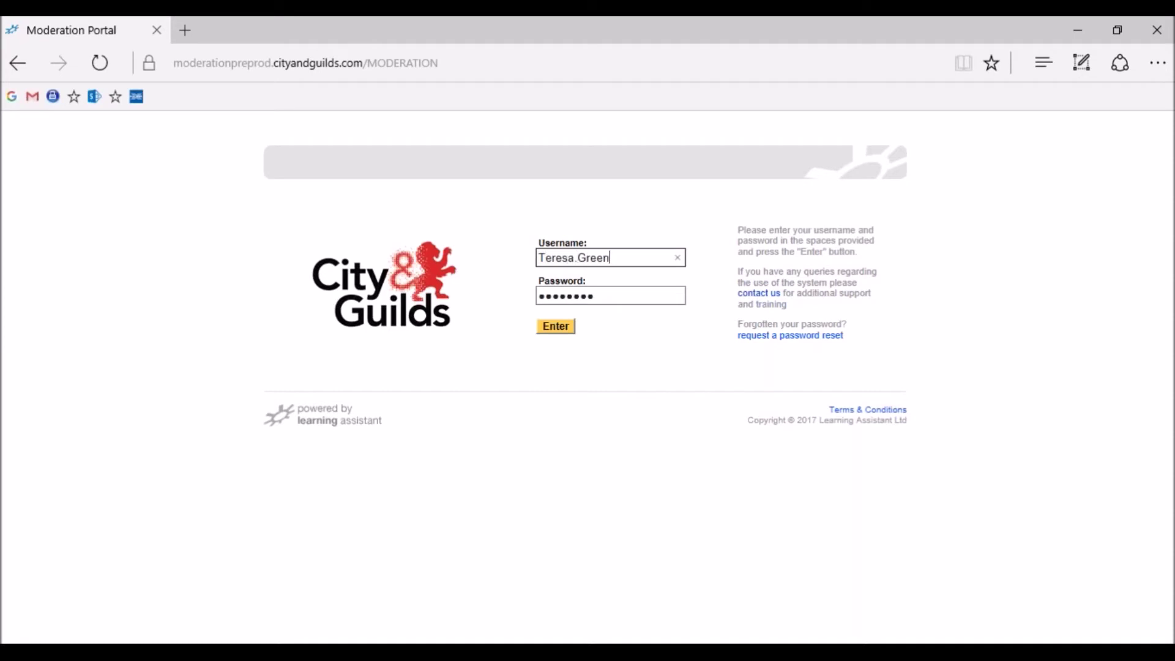
{"action": "key", "text": "Tab"}
{"action": "type", "text": "*********"}
{"action": "left_click", "coordinate": [566, 331]}
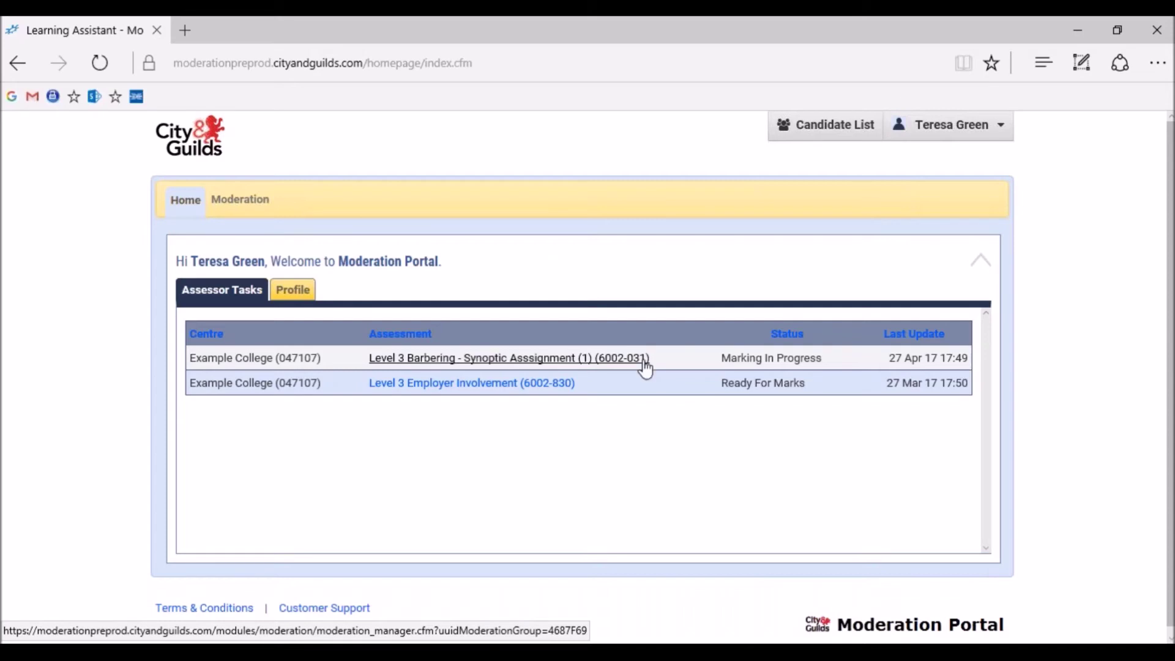
Open Level 3 Barbering - Synoptic assessment, noting its Marking In Progress status
{"action": "left_click_drag", "start_coordinate": [723, 357], "coordinate": [824, 360]}
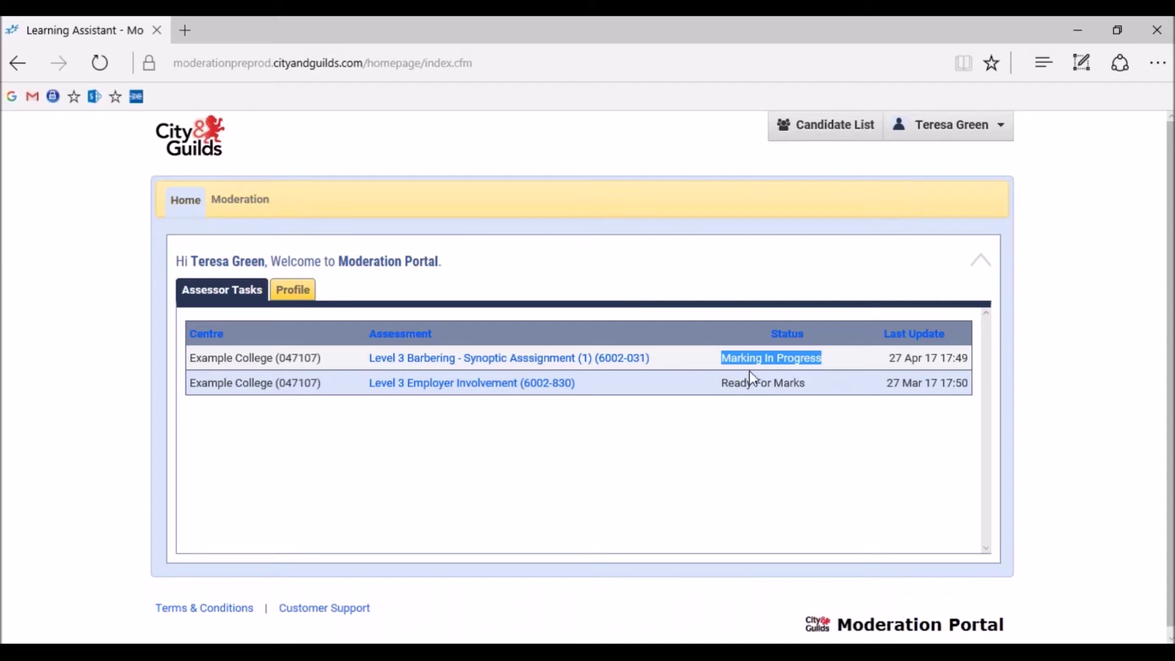
{"action": "left_click", "coordinate": [588, 361]}
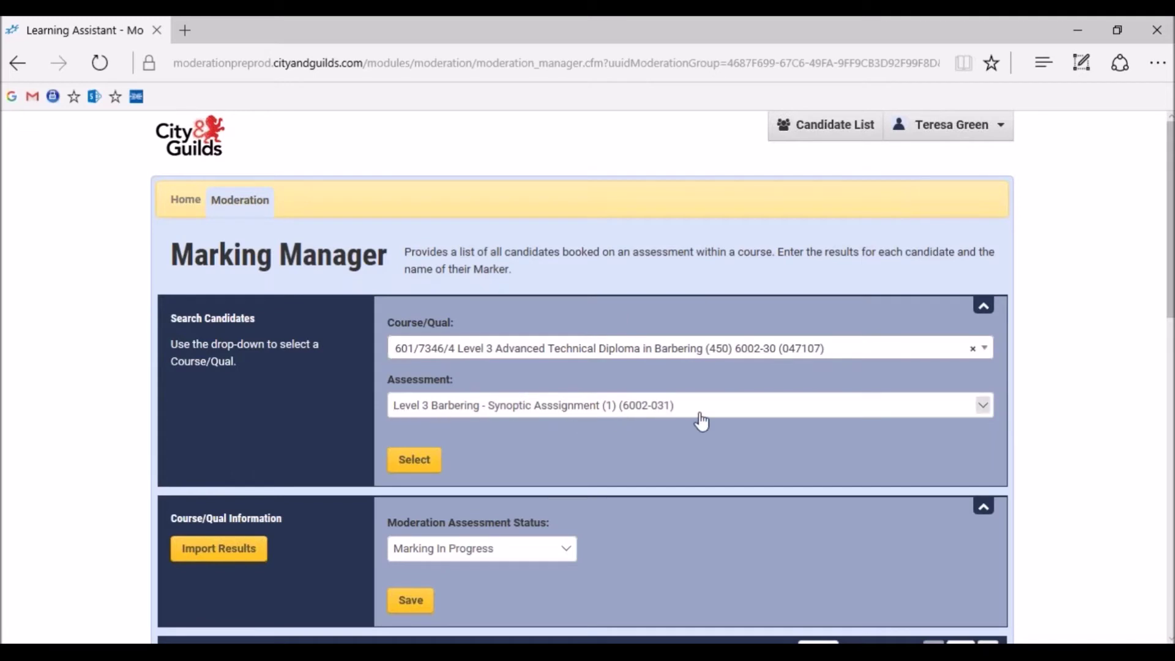
Keep Level 3 Barbering - Synoptic selected, load it, and scroll to the 13-candidate table
{"action": "left_click", "coordinate": [984, 407]}
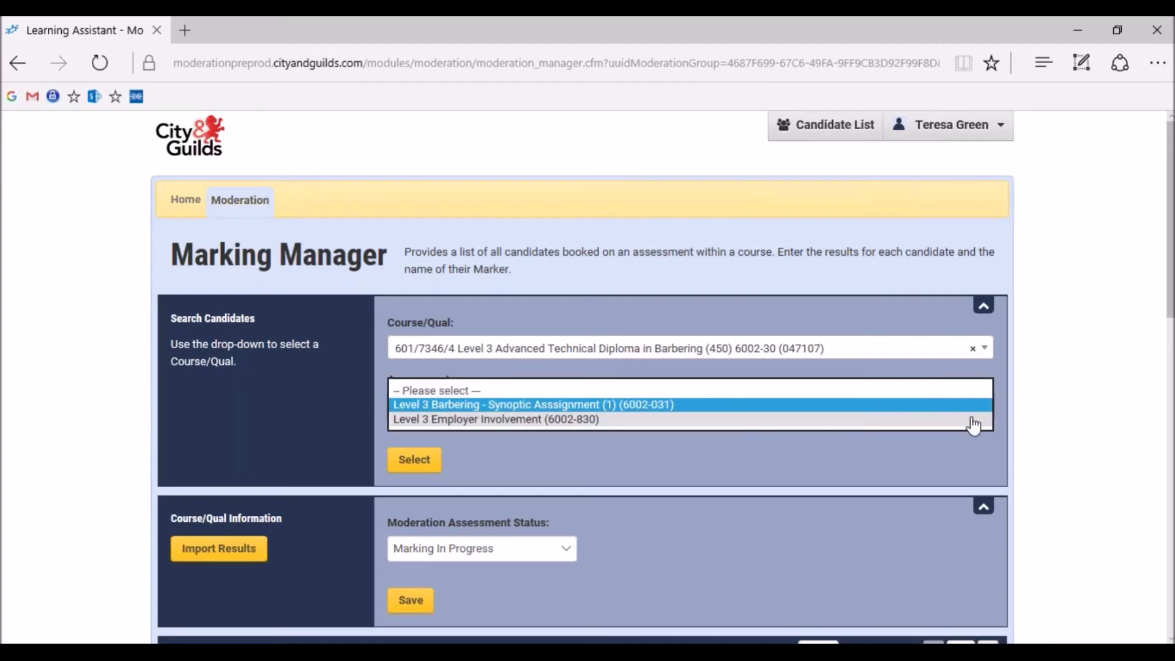
{"action": "left_click", "coordinate": [978, 405]}
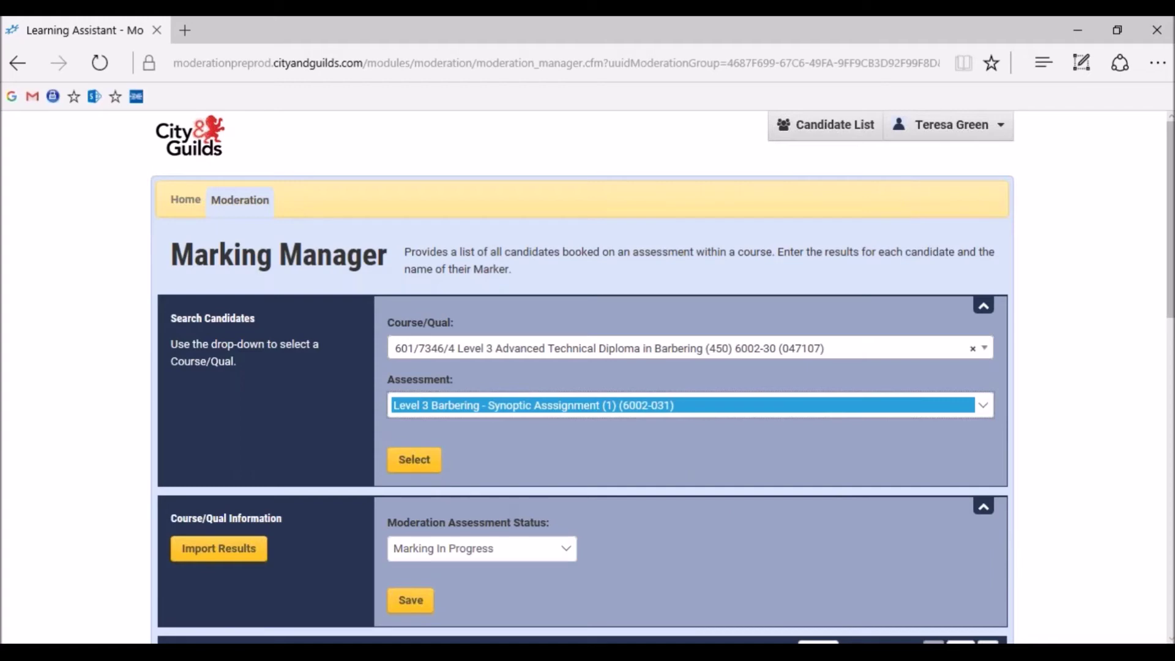
{"action": "left_click", "coordinate": [432, 467]}
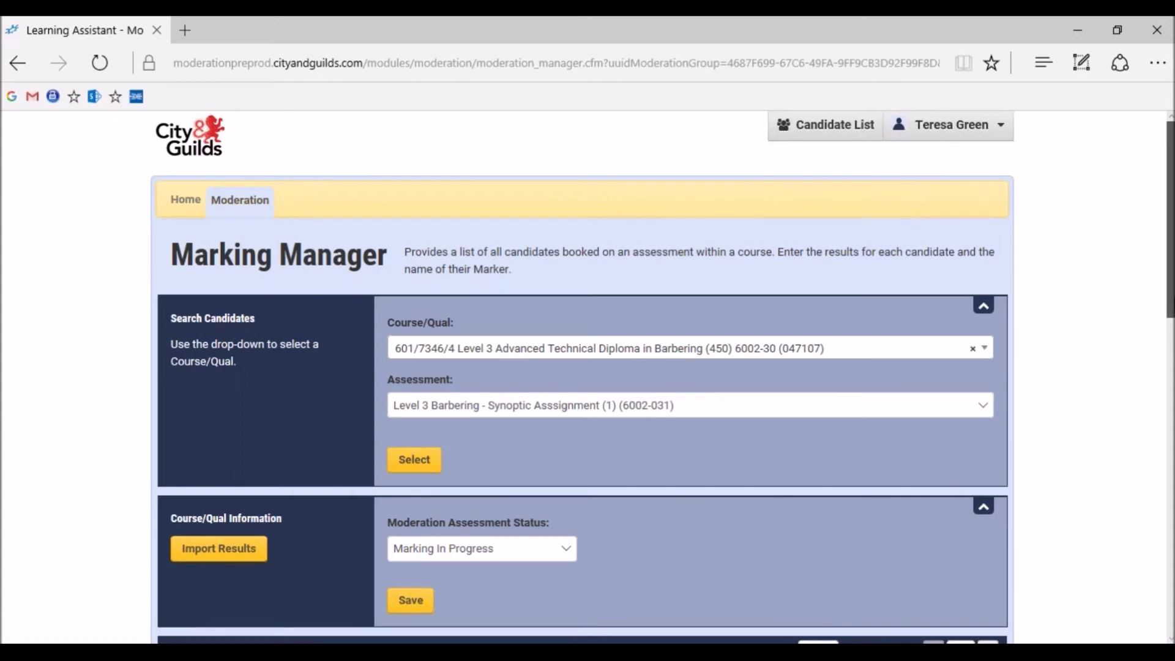
{"action": "scroll", "coordinate": [581, 367], "scroll_direction": "down", "scroll_amount": 6}
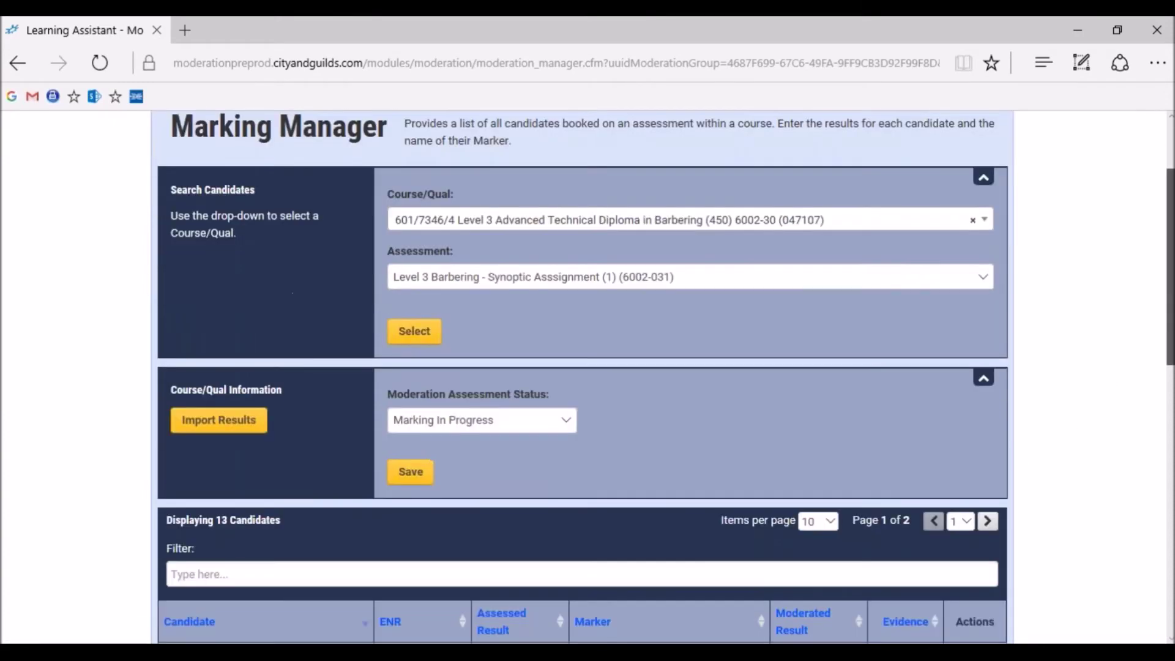
{"action": "scroll", "coordinate": [581, 367], "scroll_direction": "down", "scroll_amount": 3}
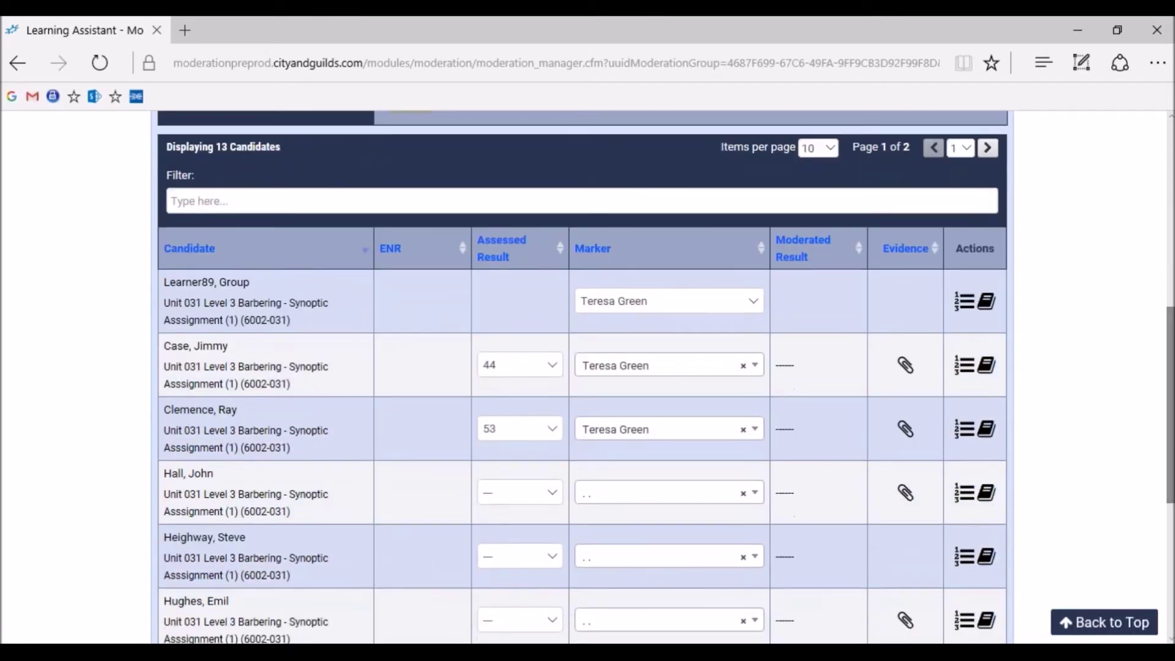
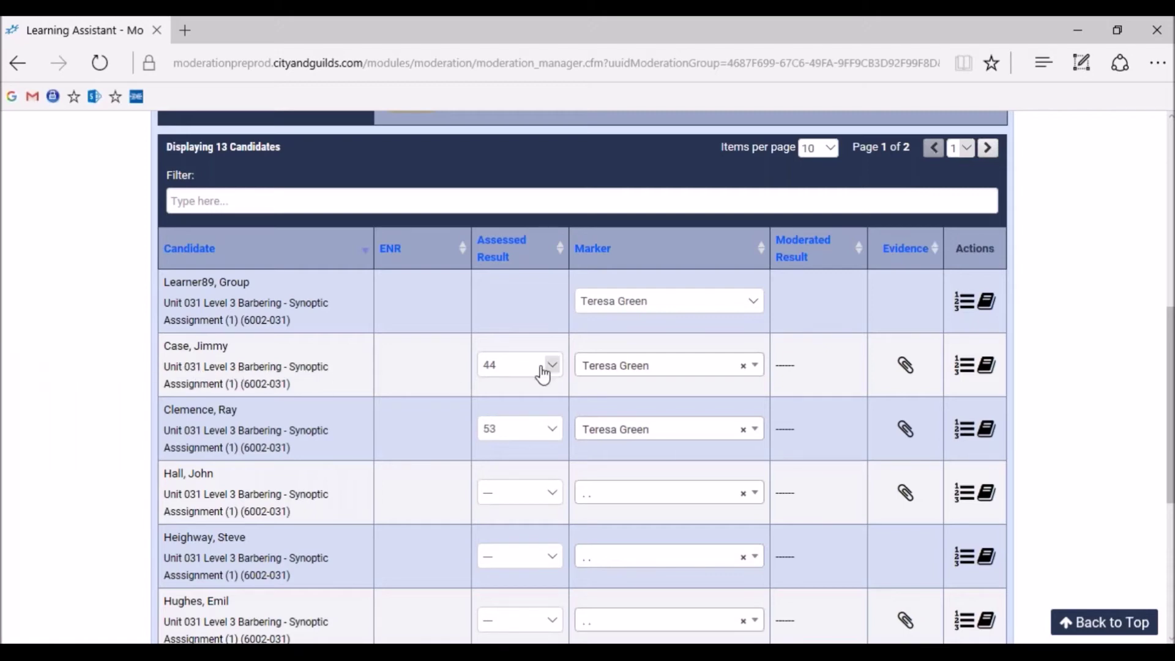
Switch the group row's Marker to the other marker
{"action": "left_click", "coordinate": [757, 302]}
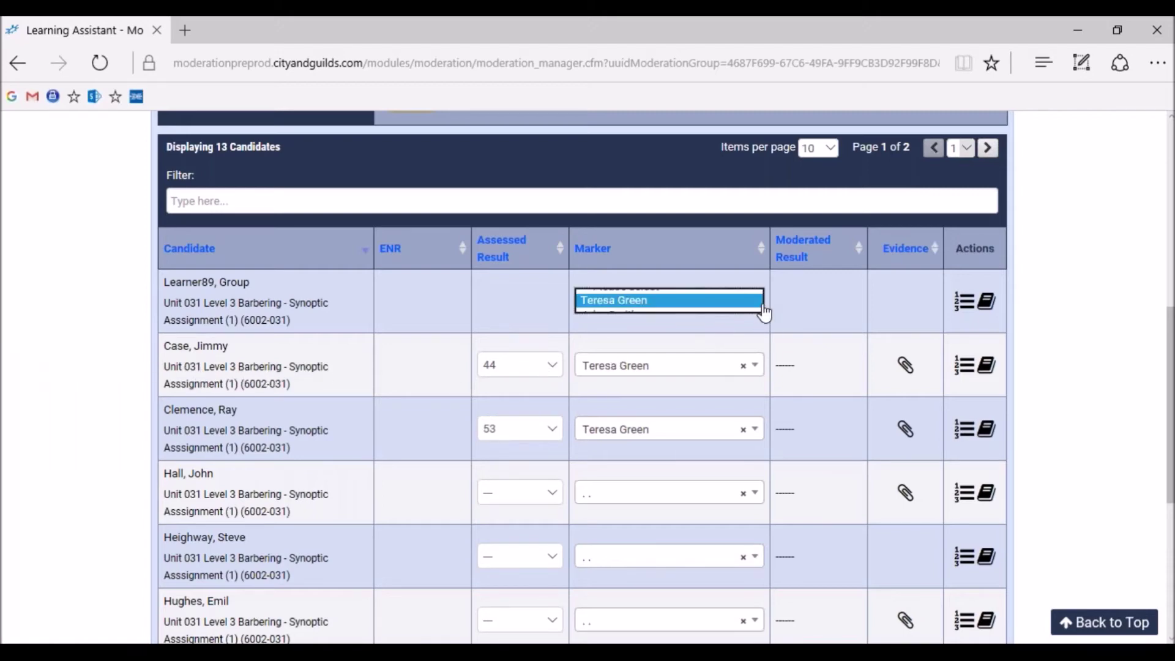
{"action": "left_click", "coordinate": [756, 316]}
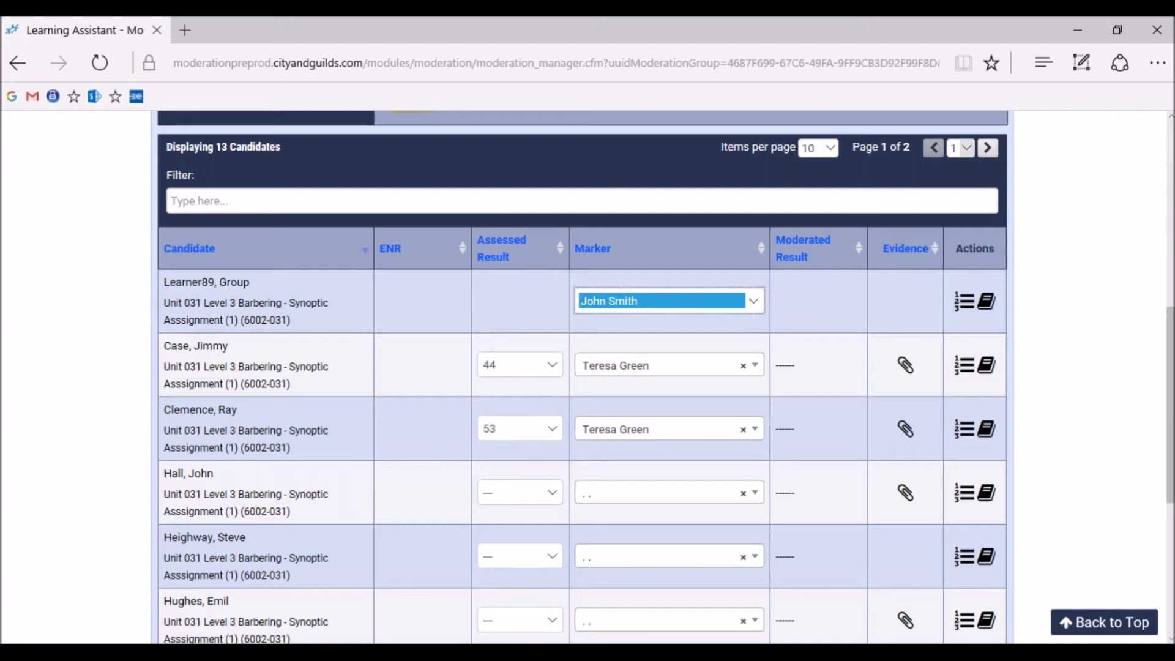
{"action": "left_click", "coordinate": [1162, 306]}
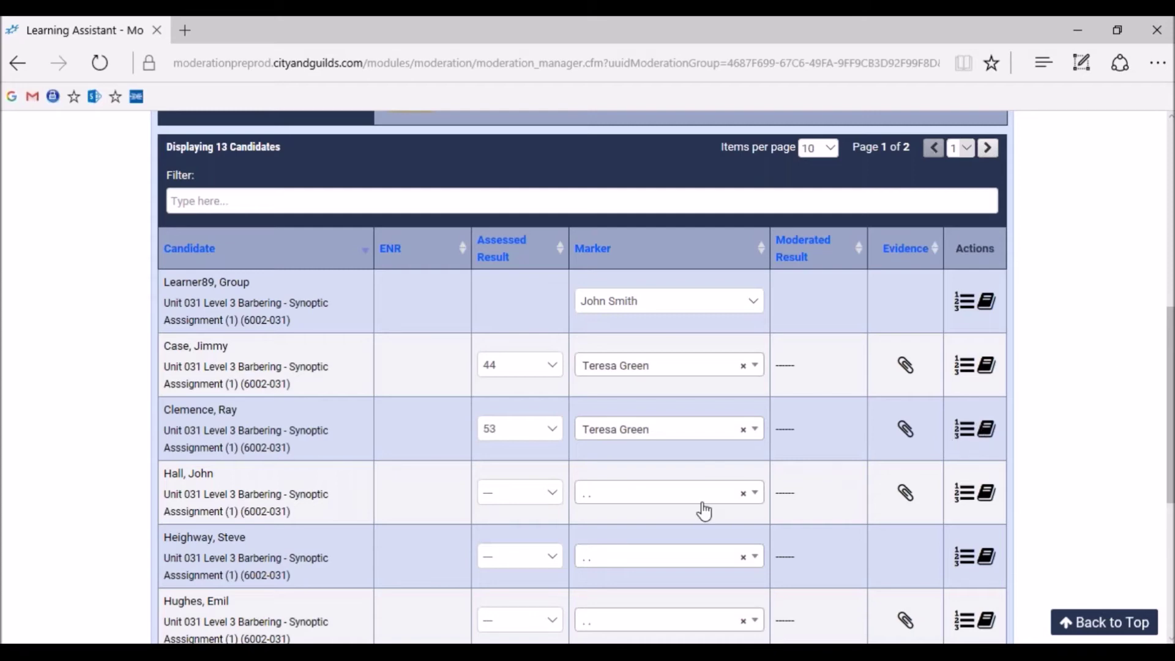
Give the fourth candidate an assessed result of 36
{"action": "left_click", "coordinate": [553, 496]}
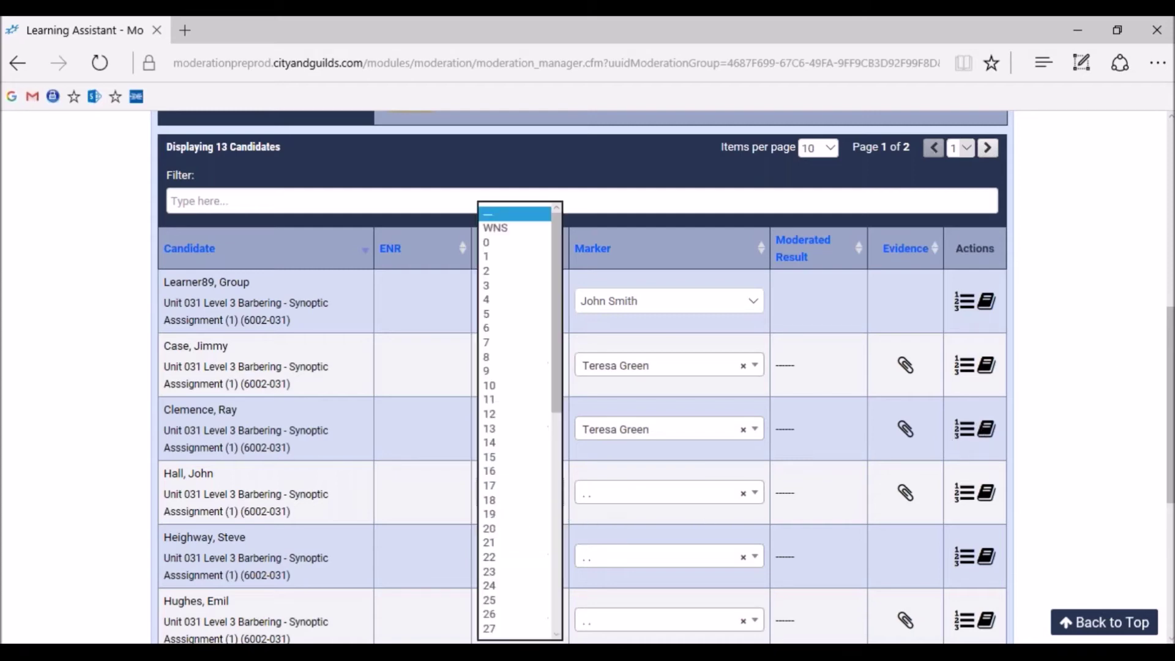
{"action": "scroll", "coordinate": [495, 541], "scroll_direction": "down", "scroll_amount": 4}
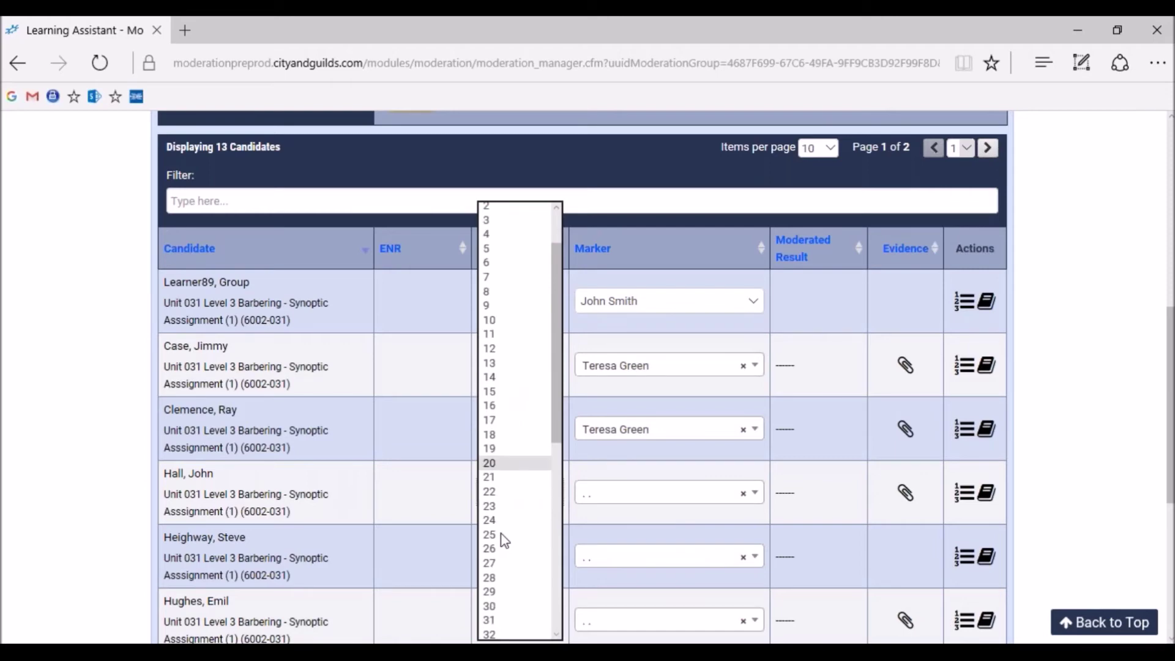
{"action": "left_click", "coordinate": [498, 563]}
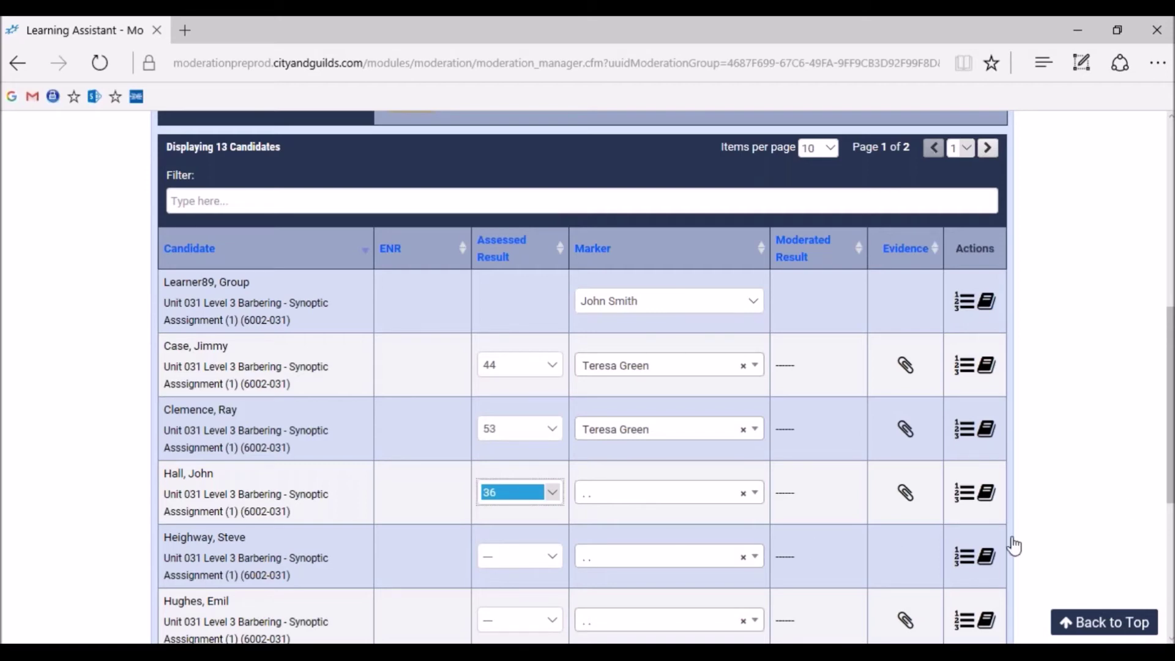
Open the Results Import Utility and cancel it, returning to the Marking Manager page
{"action": "left_click_drag", "start_coordinate": [1169, 471], "coordinate": [1168, 358]}
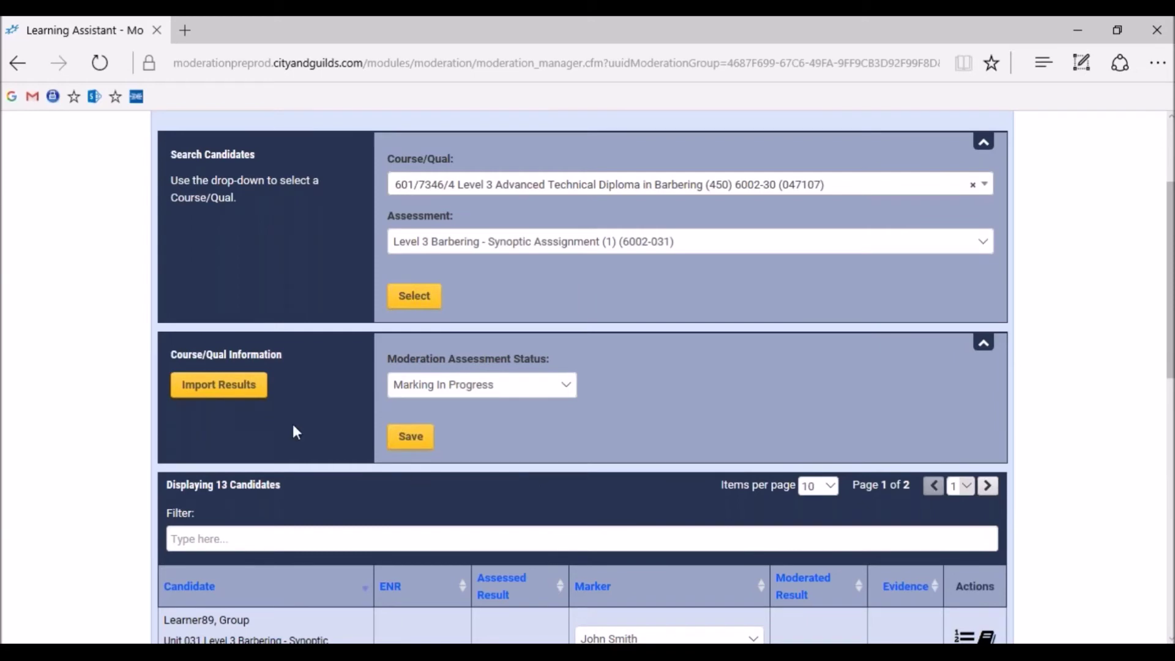
{"action": "left_click", "coordinate": [243, 389]}
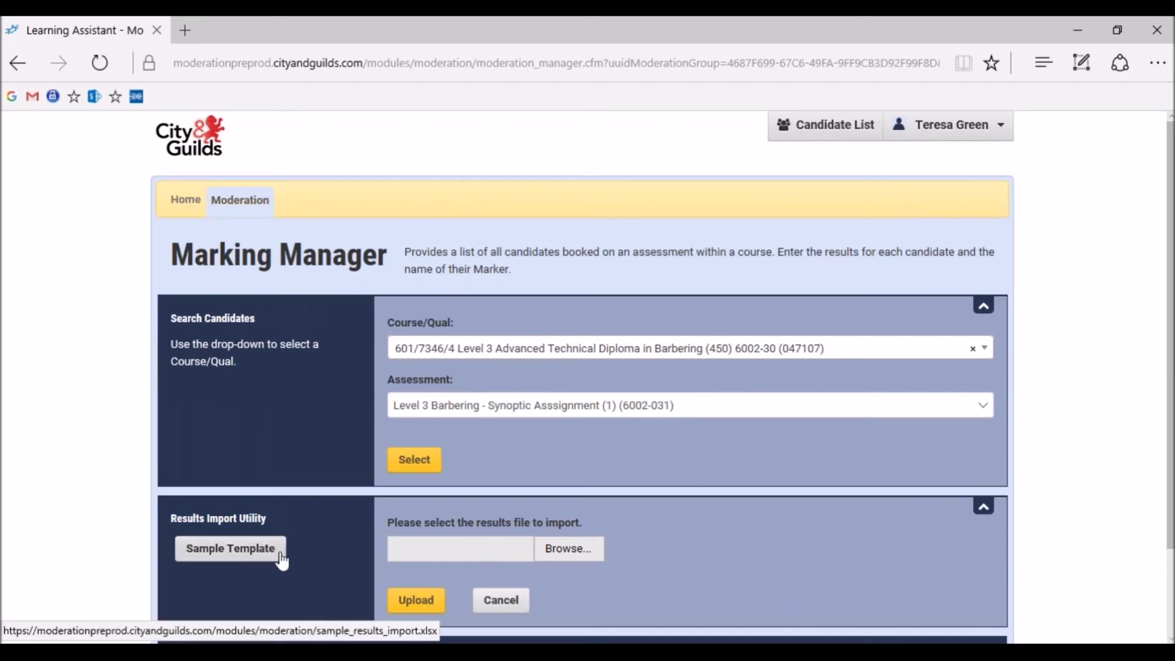
{"action": "left_click", "coordinate": [515, 610]}
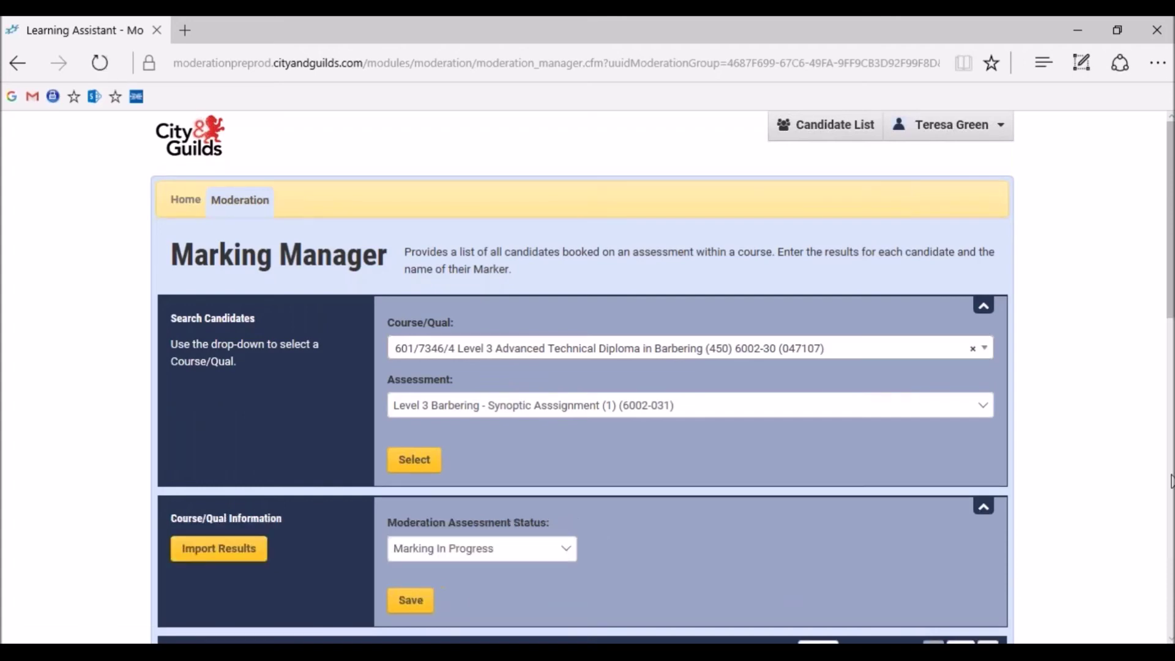
Set the fourth candidate's assessed result to 36
{"action": "left_click", "coordinate": [1169, 480]}
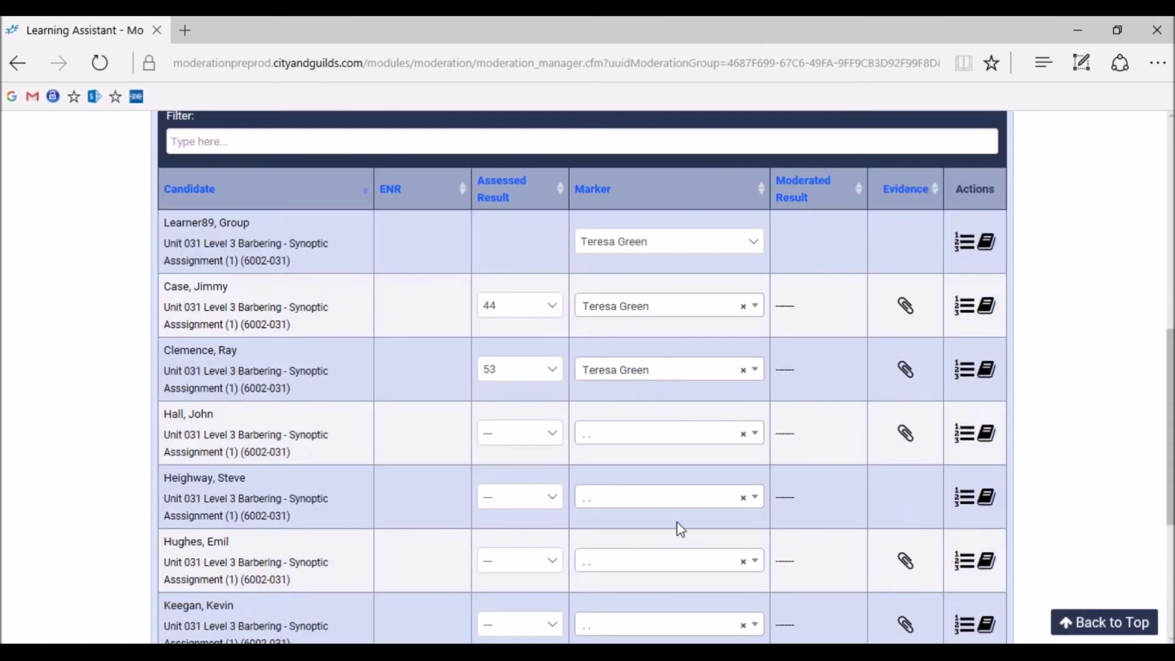
{"action": "left_click", "coordinate": [552, 433]}
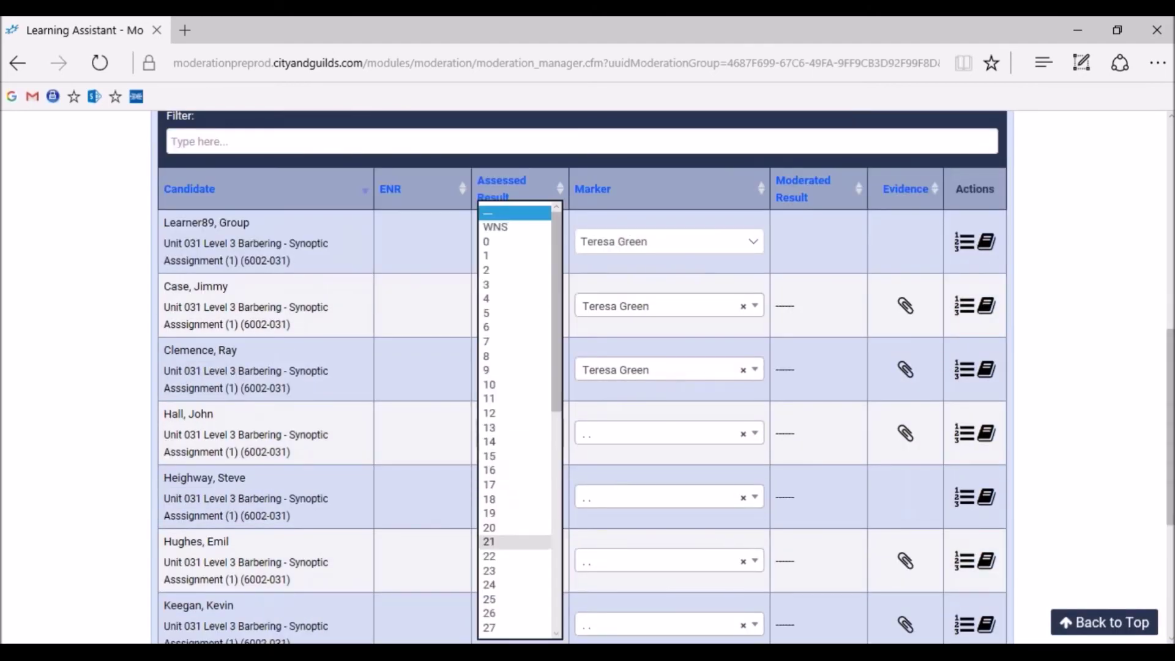
{"action": "scroll", "coordinate": [525, 554], "scroll_direction": "down", "scroll_amount": 4}
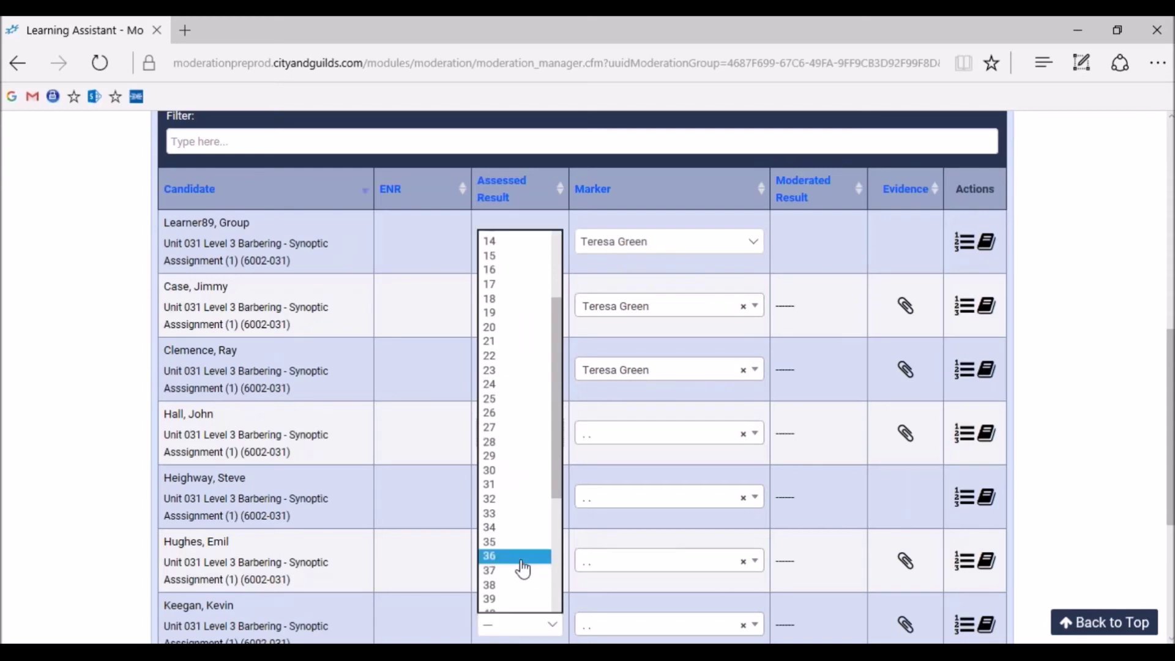
{"action": "left_click", "coordinate": [524, 563]}
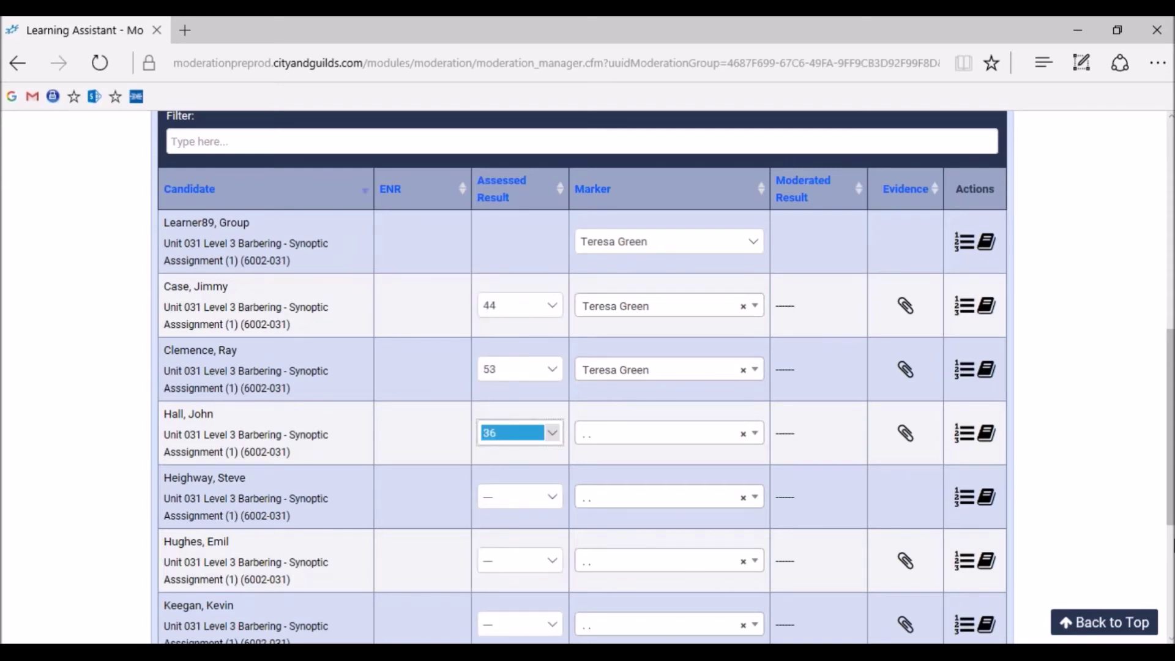
Search for and assign the existing marker to the fourth candidate
{"action": "left_click", "coordinate": [608, 442]}
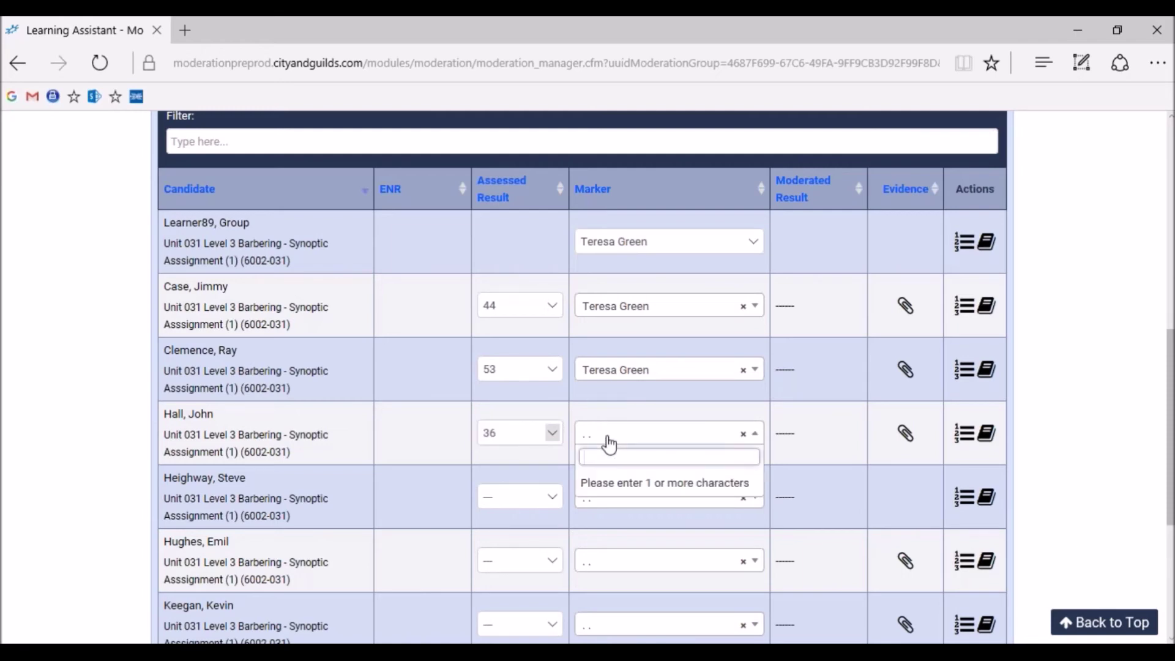
{"action": "type", "text": "tere"}
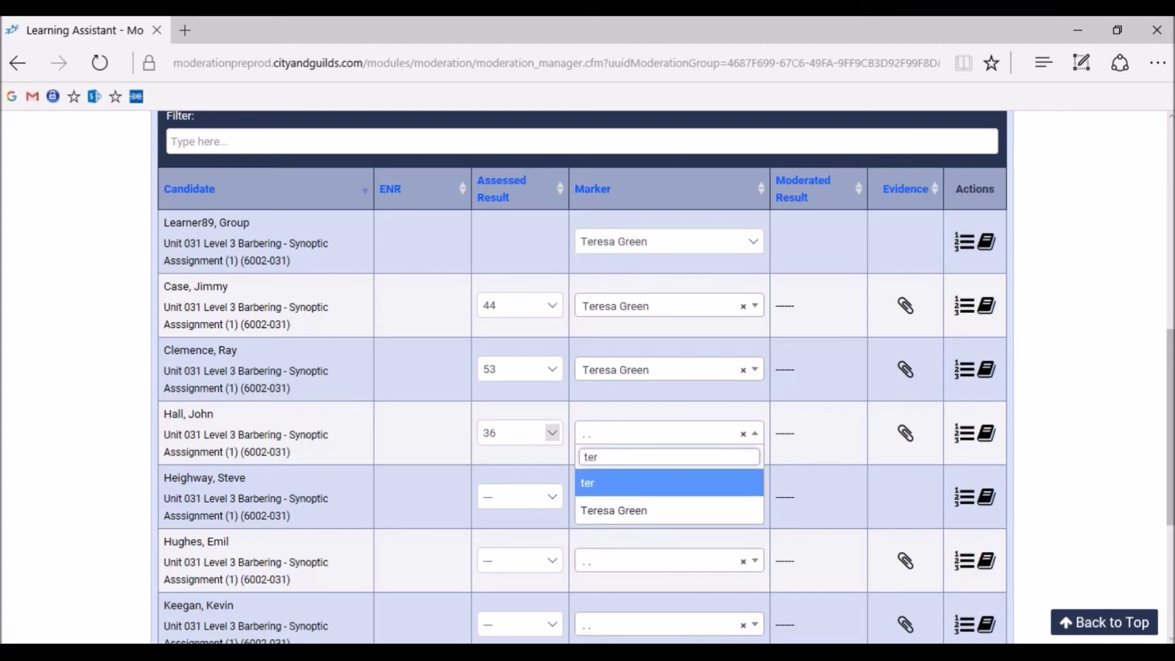
{"action": "left_click", "coordinate": [666, 519]}
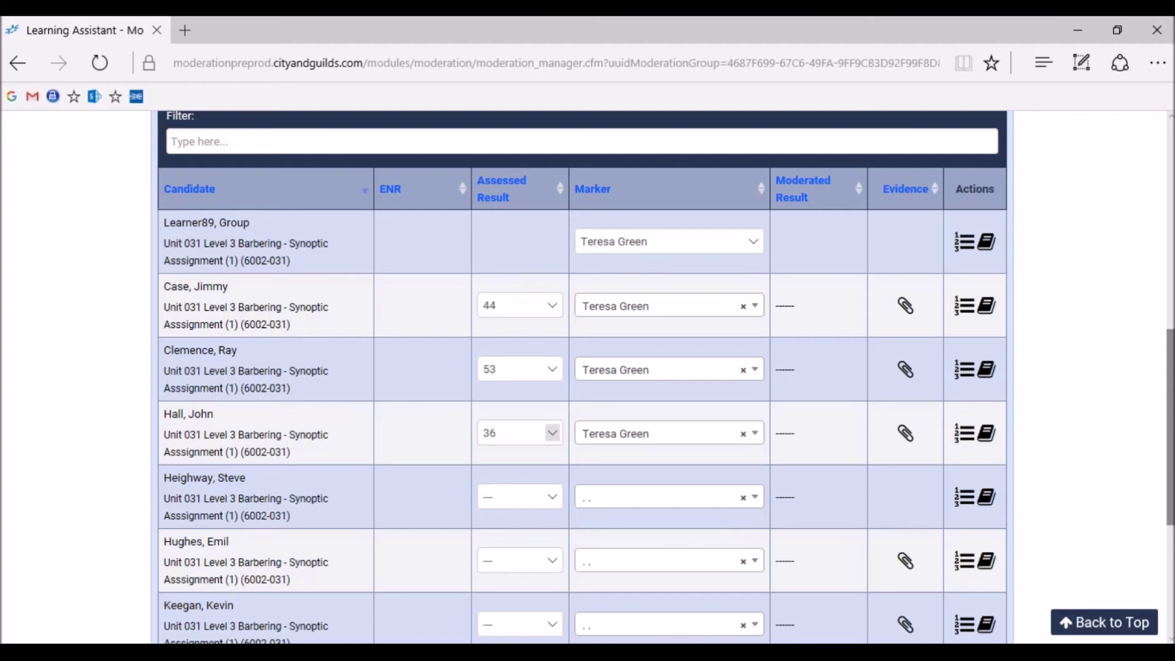
Enter a new marker's name for the fifth candidate and give it a result of 14
{"action": "left_click", "coordinate": [692, 497]}
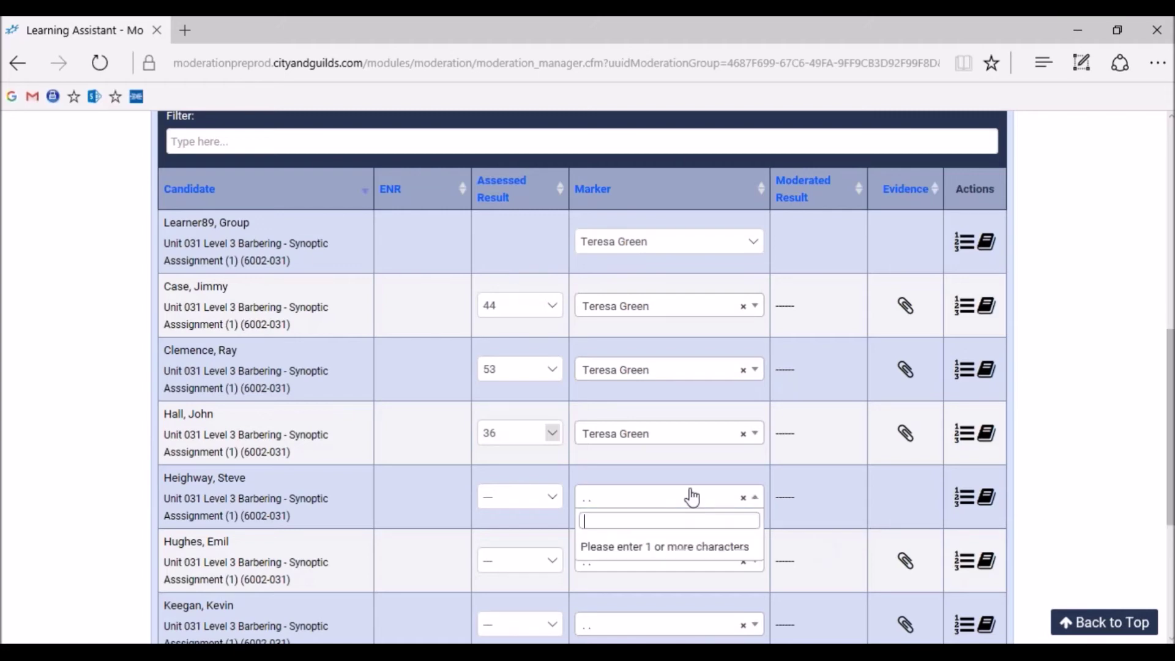
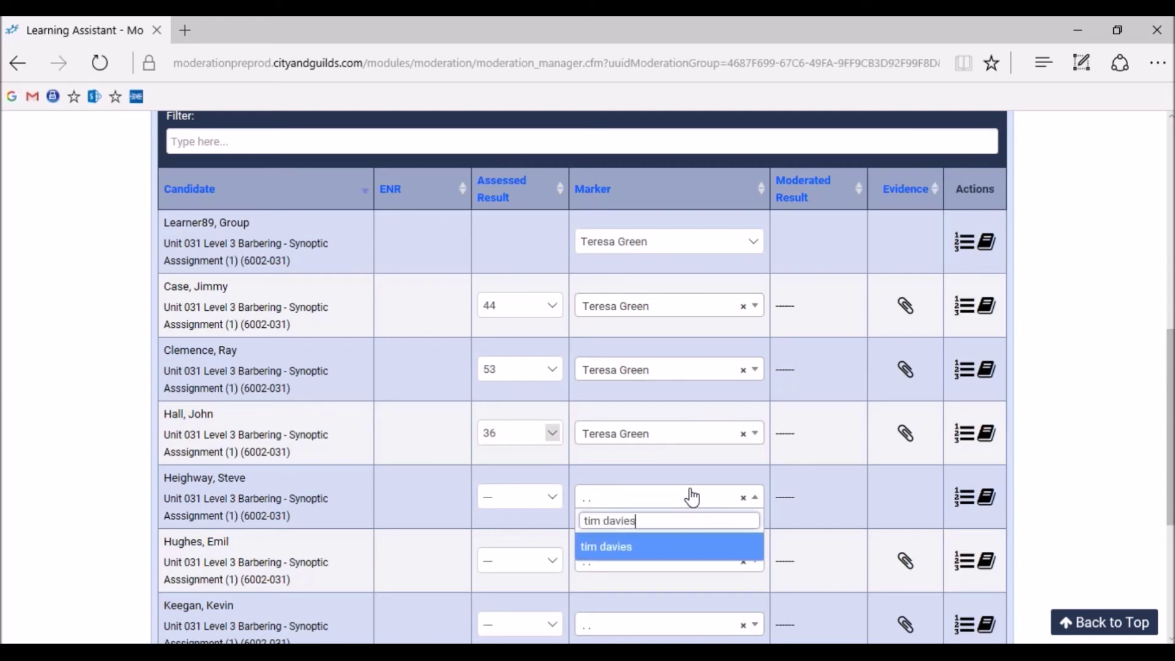
{"action": "key", "text": "Return"}
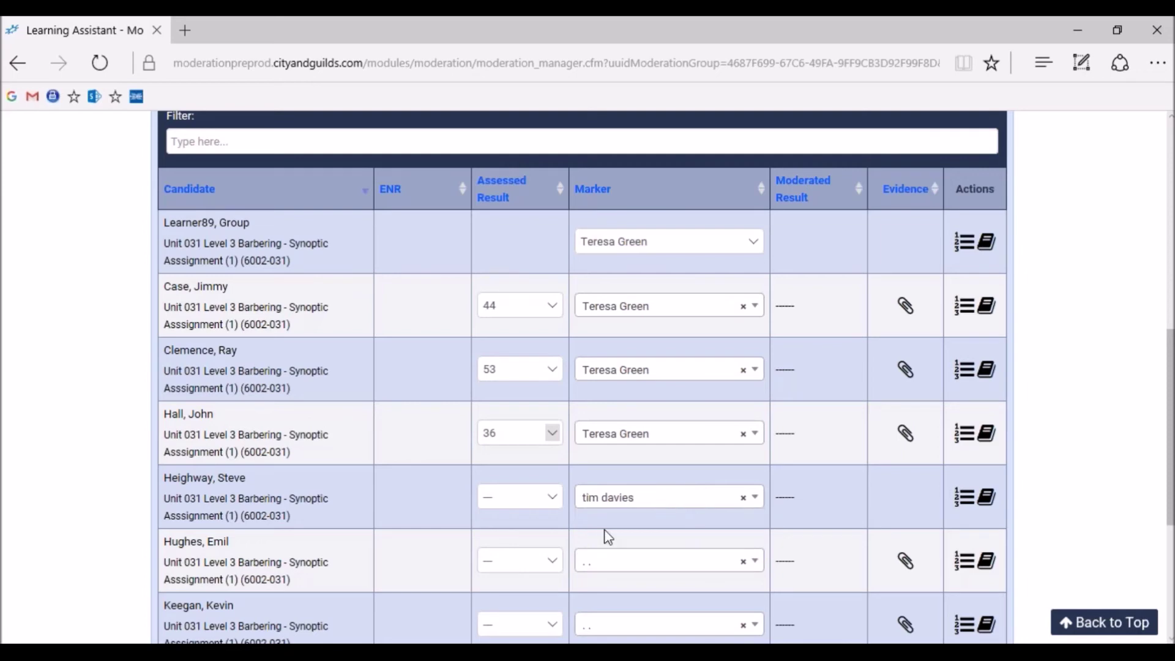
{"action": "left_click", "coordinate": [553, 498]}
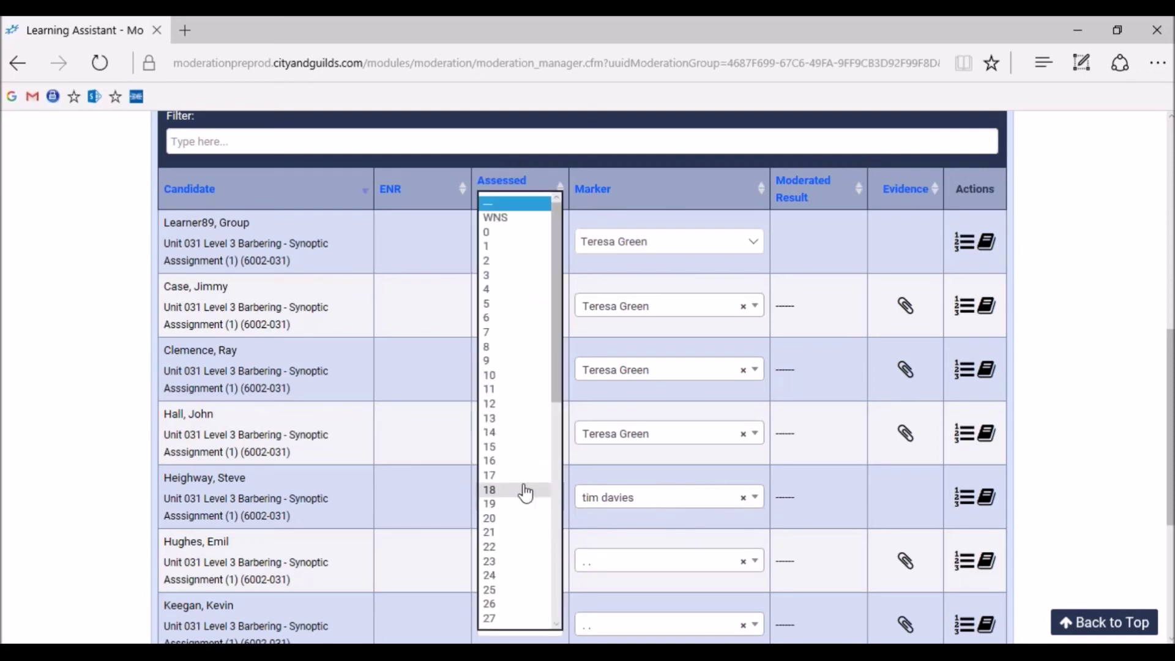
{"action": "left_click", "coordinate": [519, 432]}
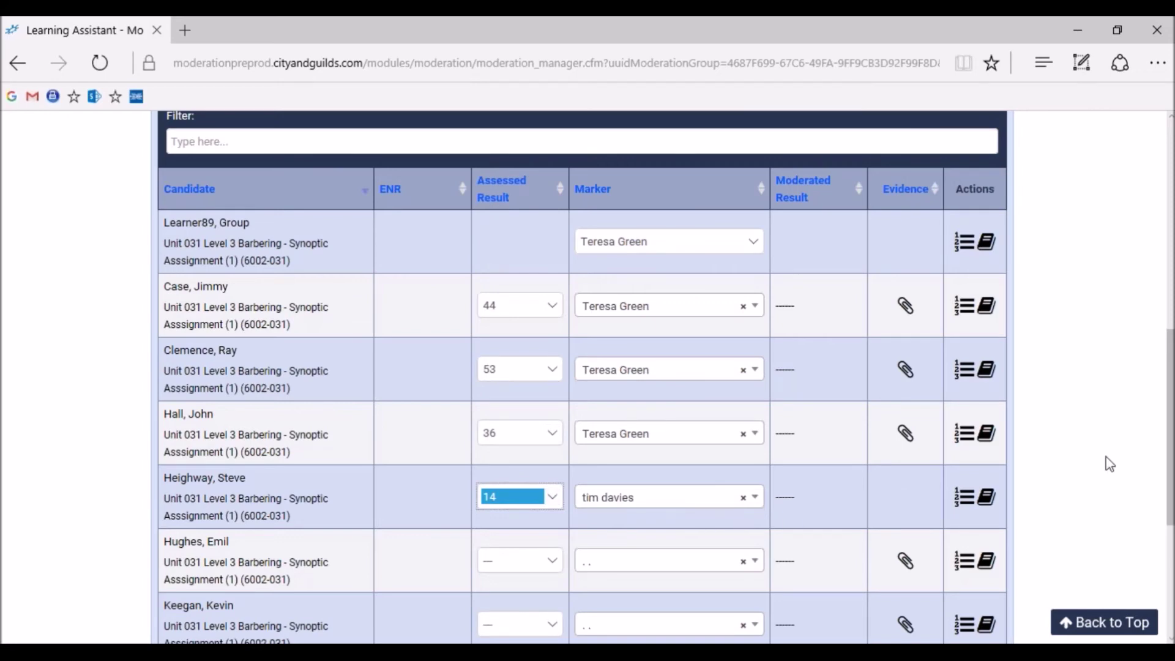
{"action": "scroll", "coordinate": [1076, 381], "scroll_direction": "up", "scroll_amount": 5}
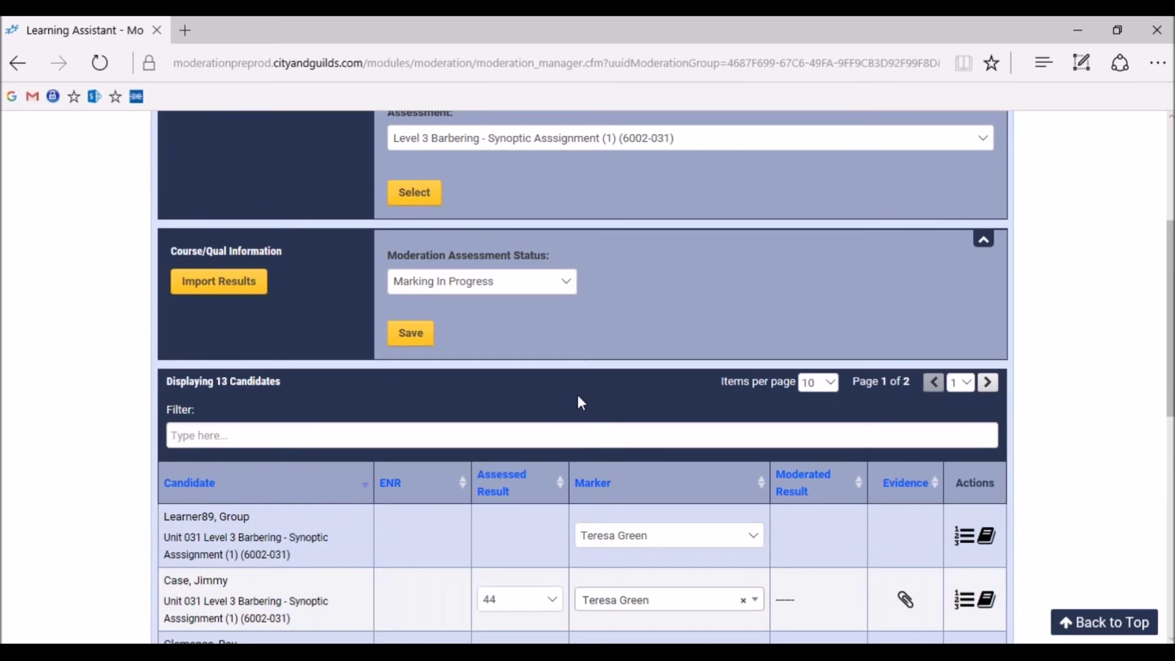
{"action": "left_click", "coordinate": [420, 340]}
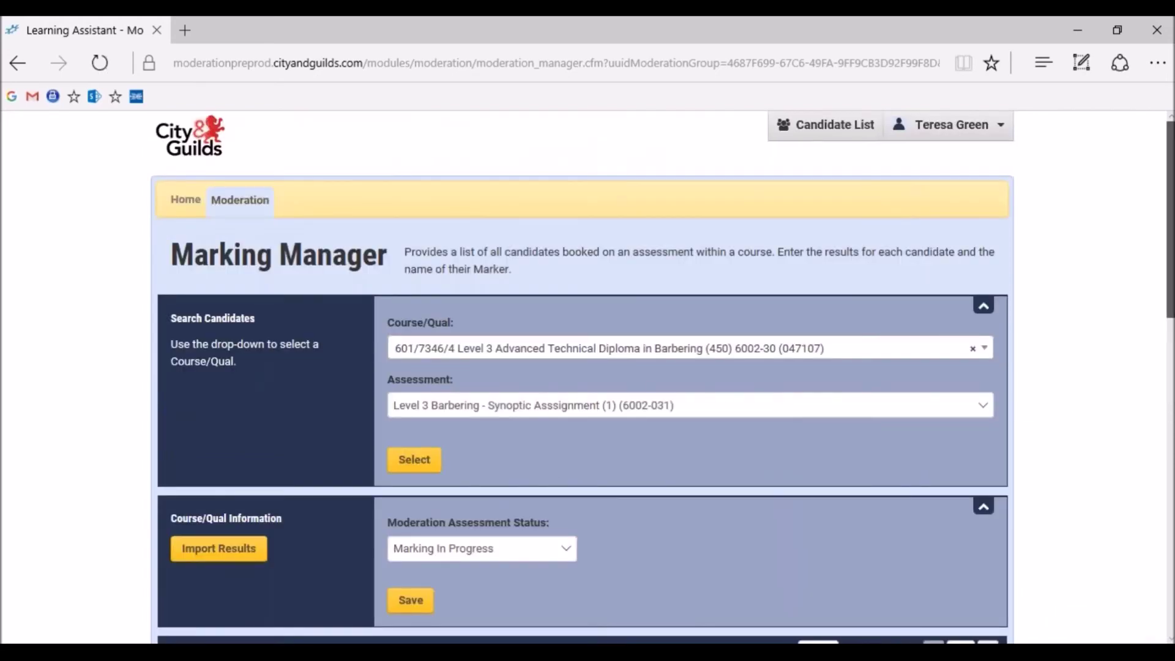
{"action": "scroll", "coordinate": [587, 377], "scroll_direction": "down", "scroll_amount": 5}
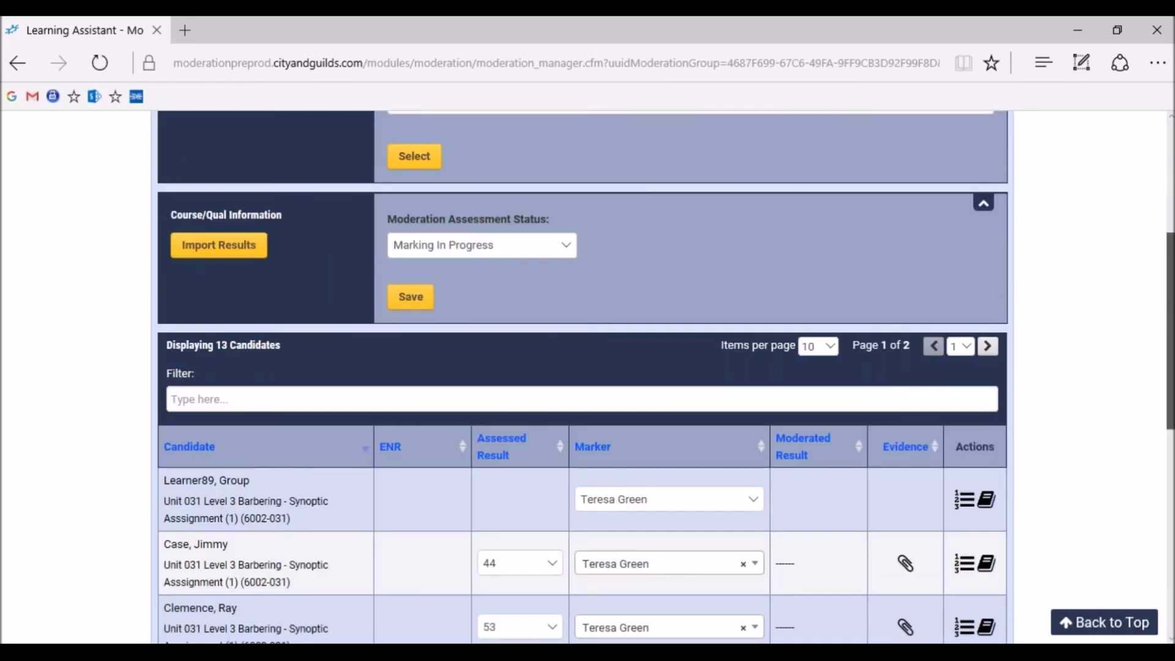
{"action": "scroll", "coordinate": [587, 377], "scroll_direction": "down", "scroll_amount": 3}
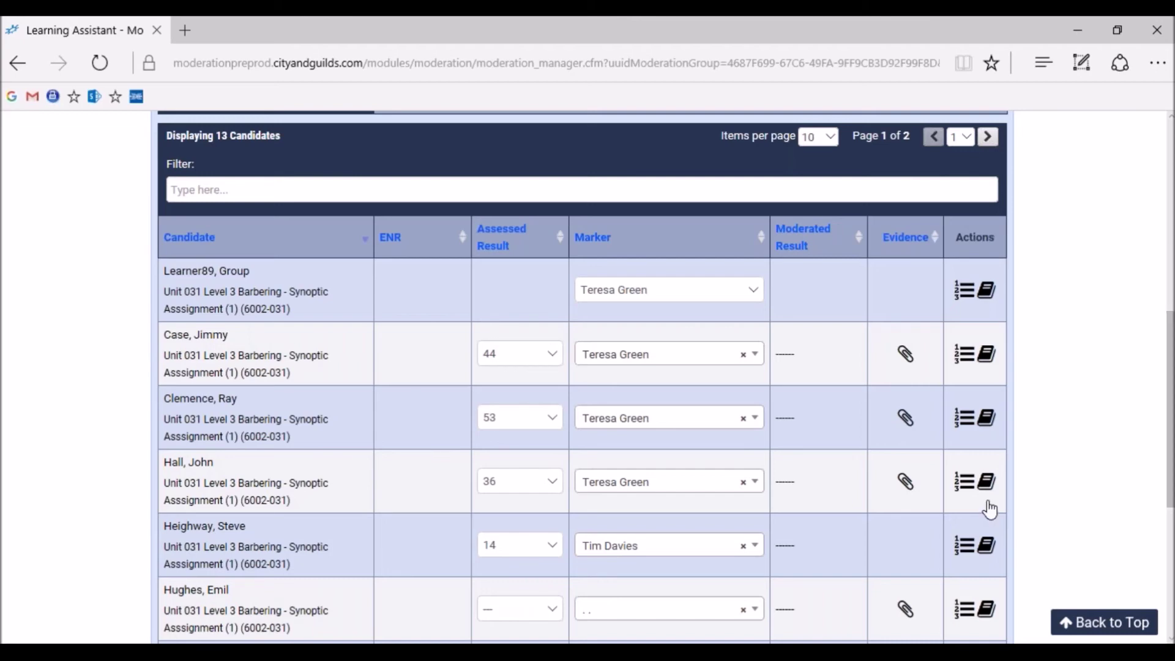
Open the Heighway row's evidence upload area and browse for files on the Desktop
{"action": "left_click", "coordinate": [966, 553]}
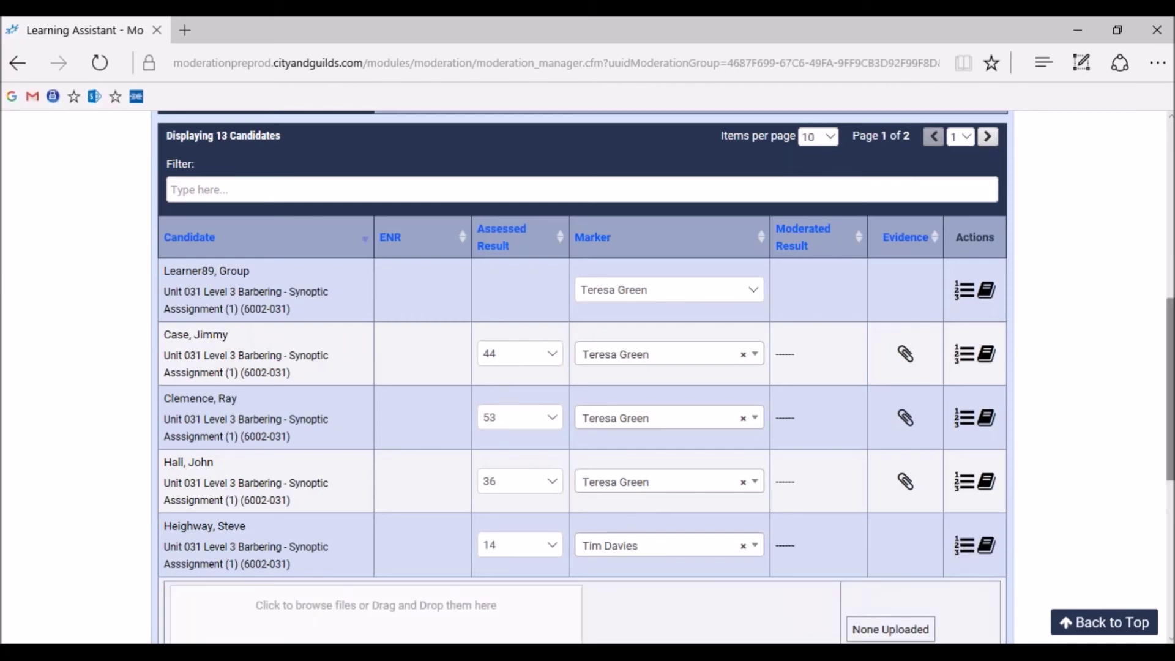
{"action": "left_click_drag", "start_coordinate": [1170, 431], "coordinate": [1170, 509]}
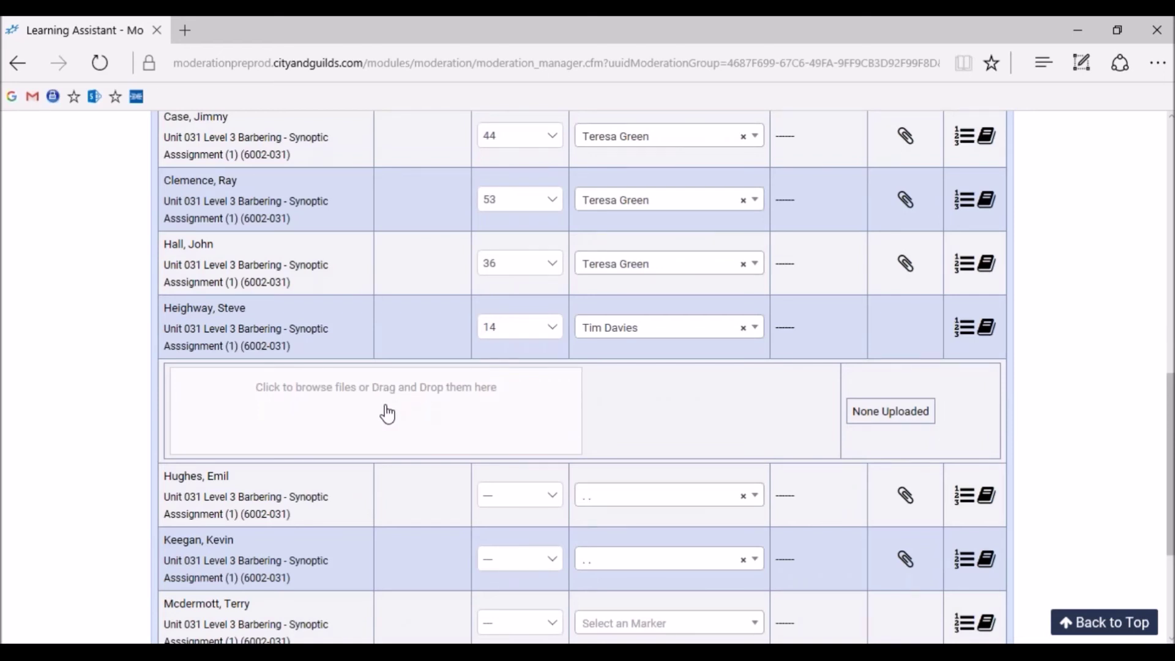
{"action": "left_click", "coordinate": [303, 399]}
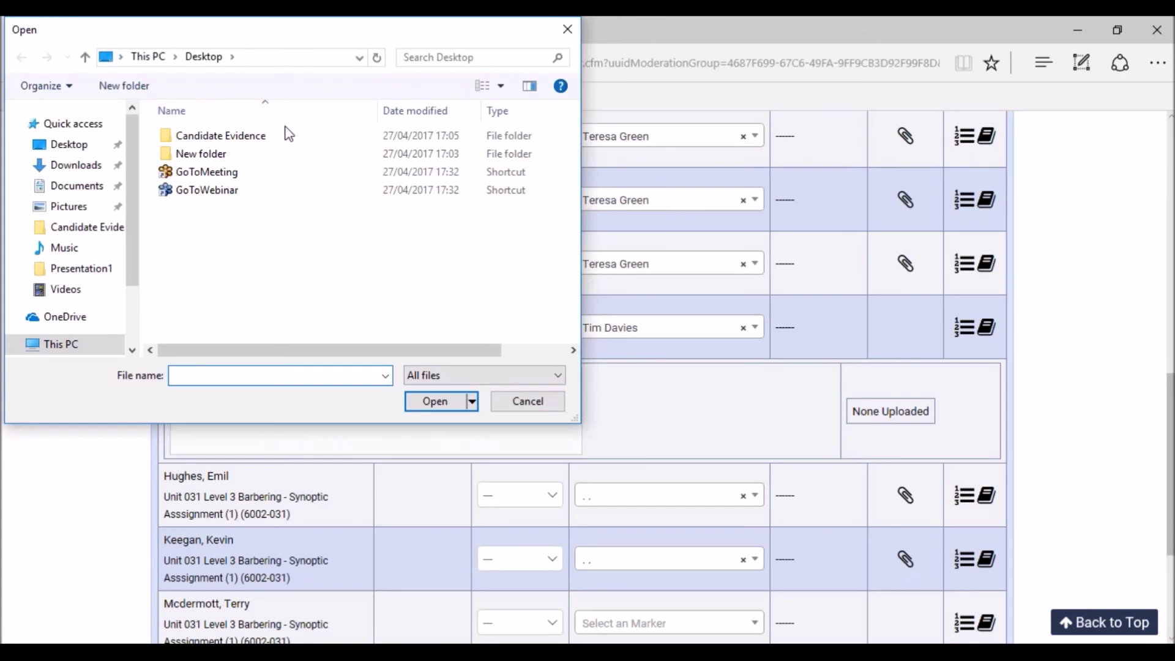
Upload TEST 1, TEST 2 and TEST 3 from the Candidate Evidence folder
{"action": "double_click", "coordinate": [292, 136]}
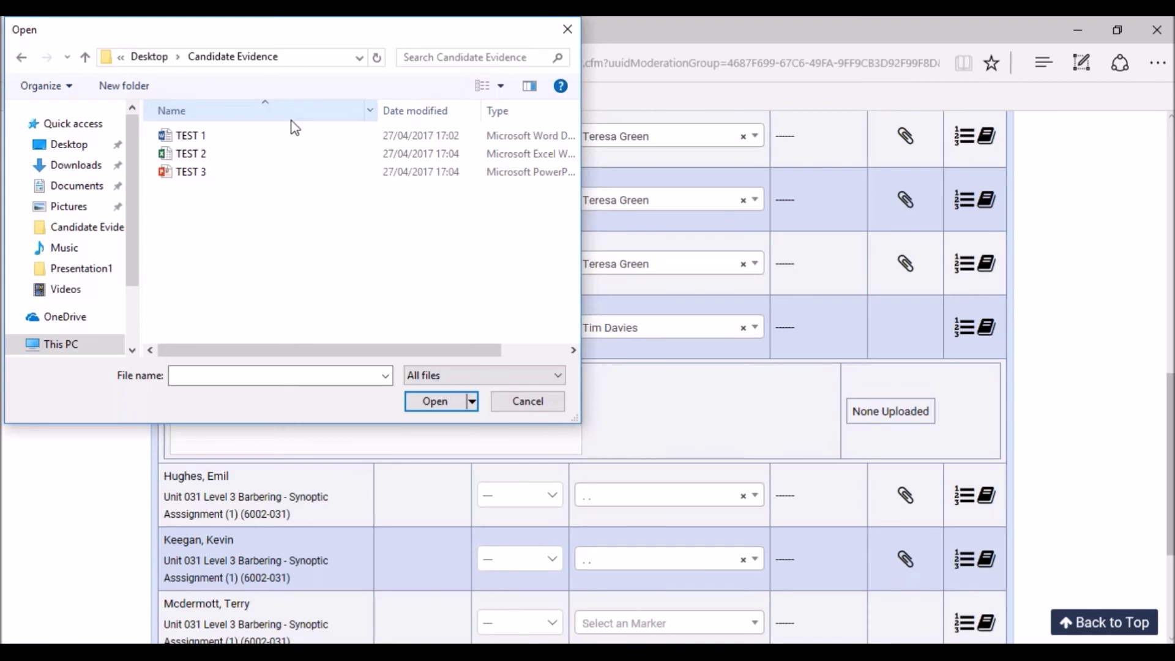
{"action": "left_click", "coordinate": [294, 135]}
{"action": "left_click", "coordinate": [302, 154], "text": "ctrl"}
{"action": "left_click", "coordinate": [308, 174], "text": "ctrl"}
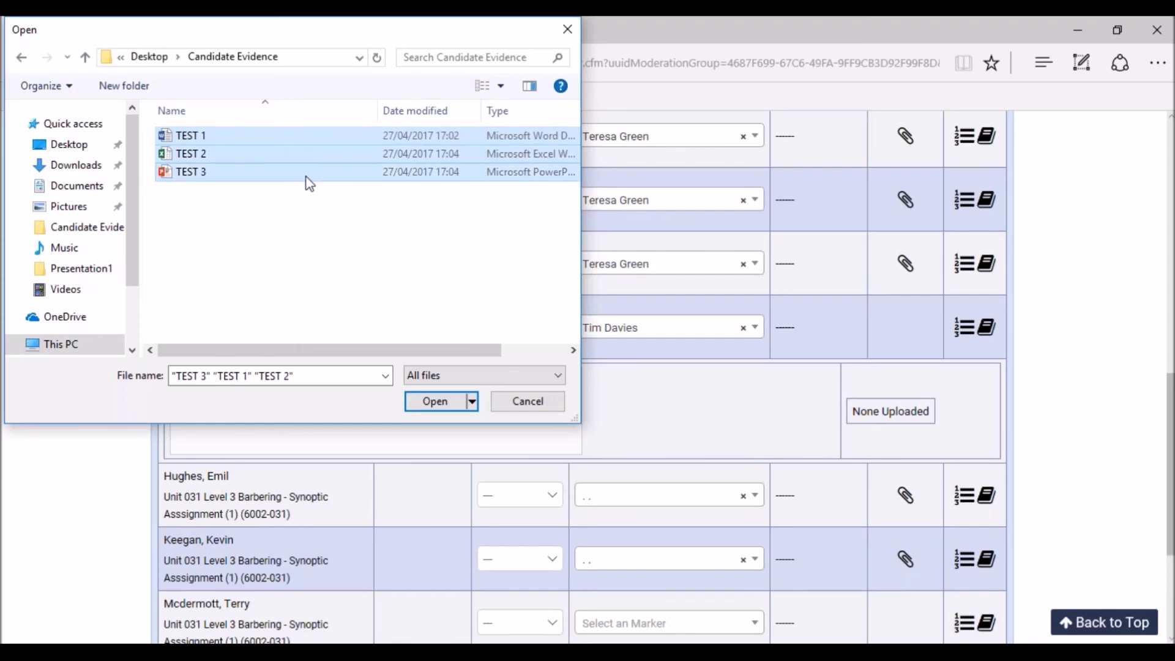
{"action": "left_click", "coordinate": [425, 407]}
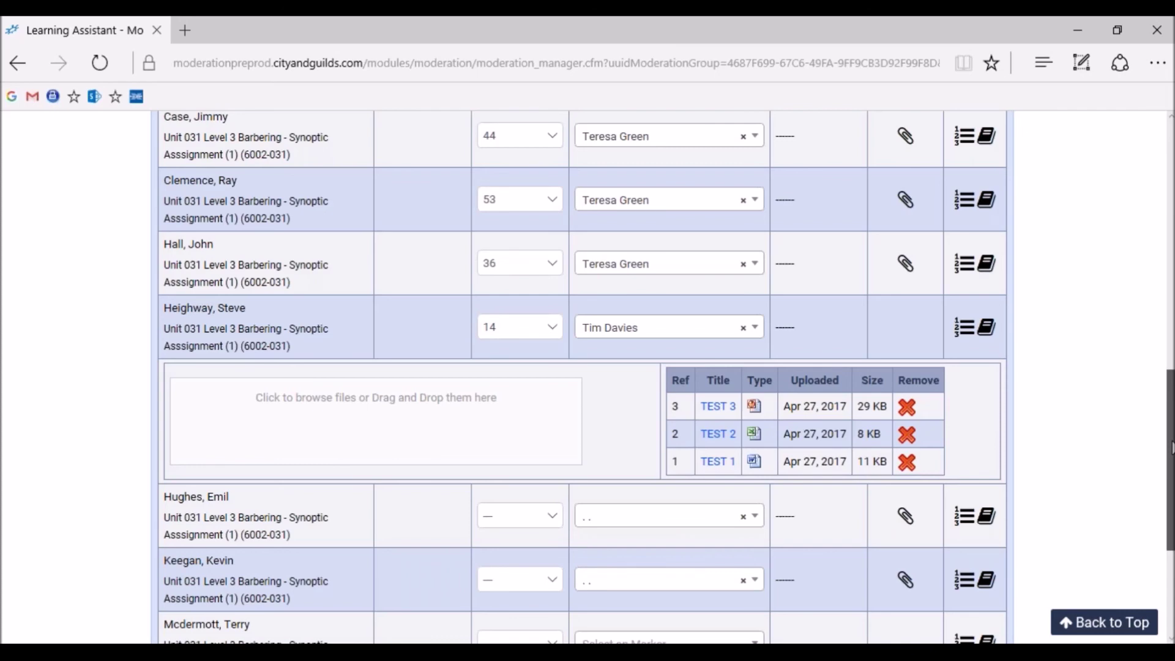
Save the results and markers, then check that the score-14 candidate's three TEST files remain attached
{"action": "left_click_drag", "start_coordinate": [1170, 447], "coordinate": [1171, 310]}
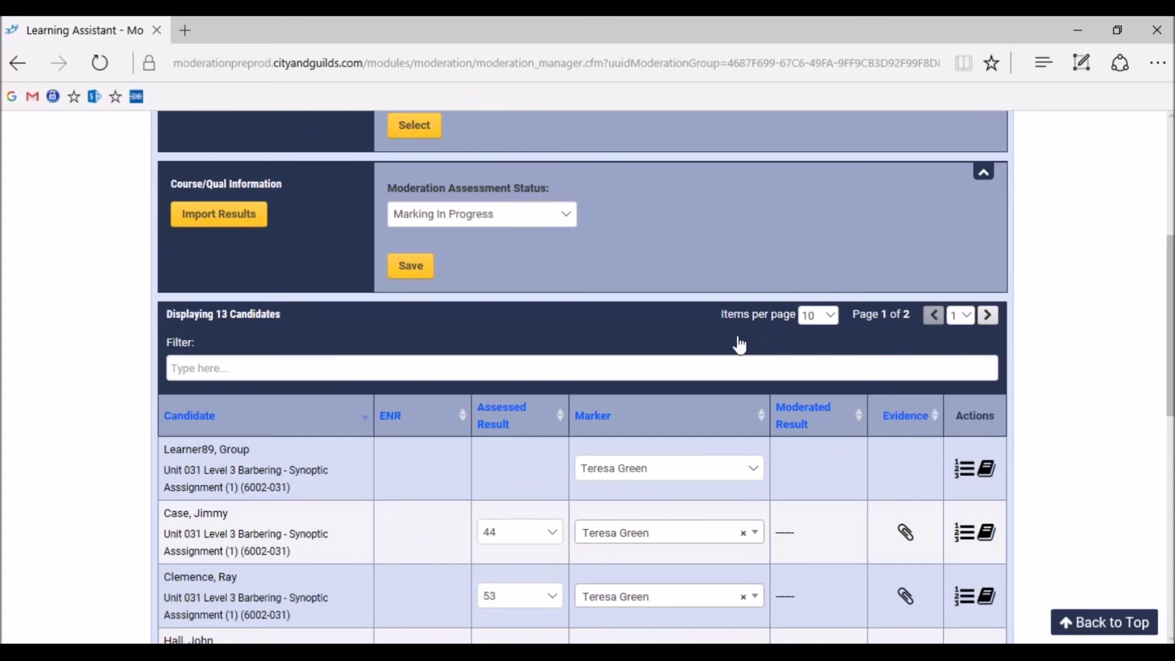
{"action": "left_click", "coordinate": [410, 265]}
{"action": "scroll", "coordinate": [1171, 302], "scroll_direction": "up", "scroll_amount": 5}
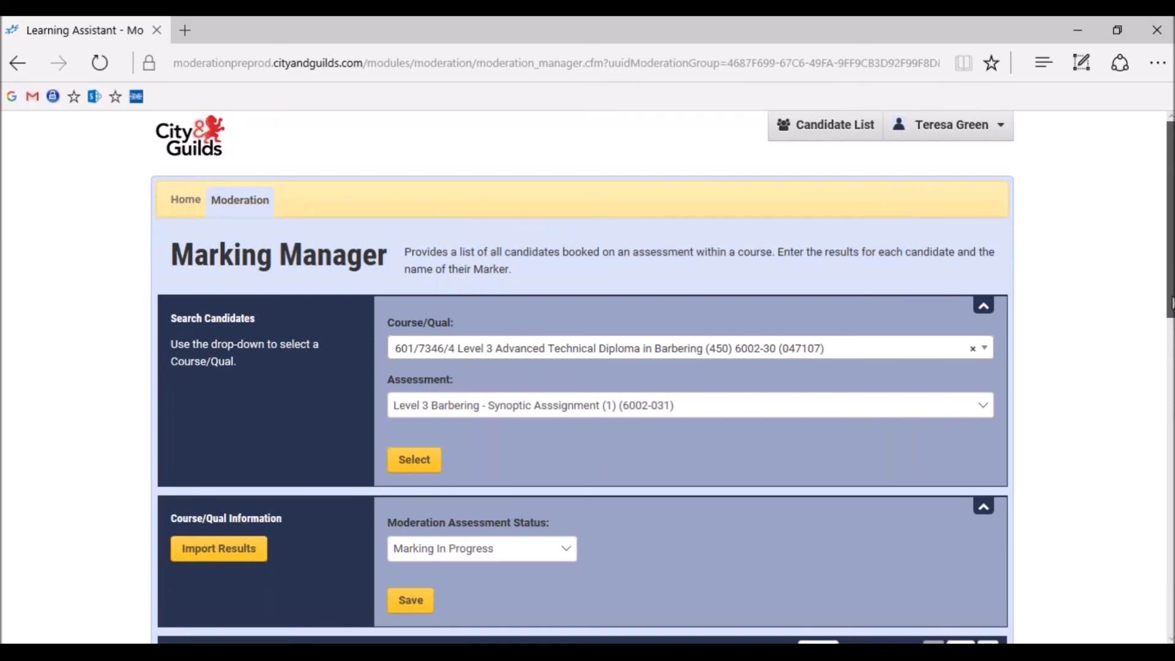
{"action": "scroll", "coordinate": [1172, 302], "scroll_direction": "down", "scroll_amount": 6}
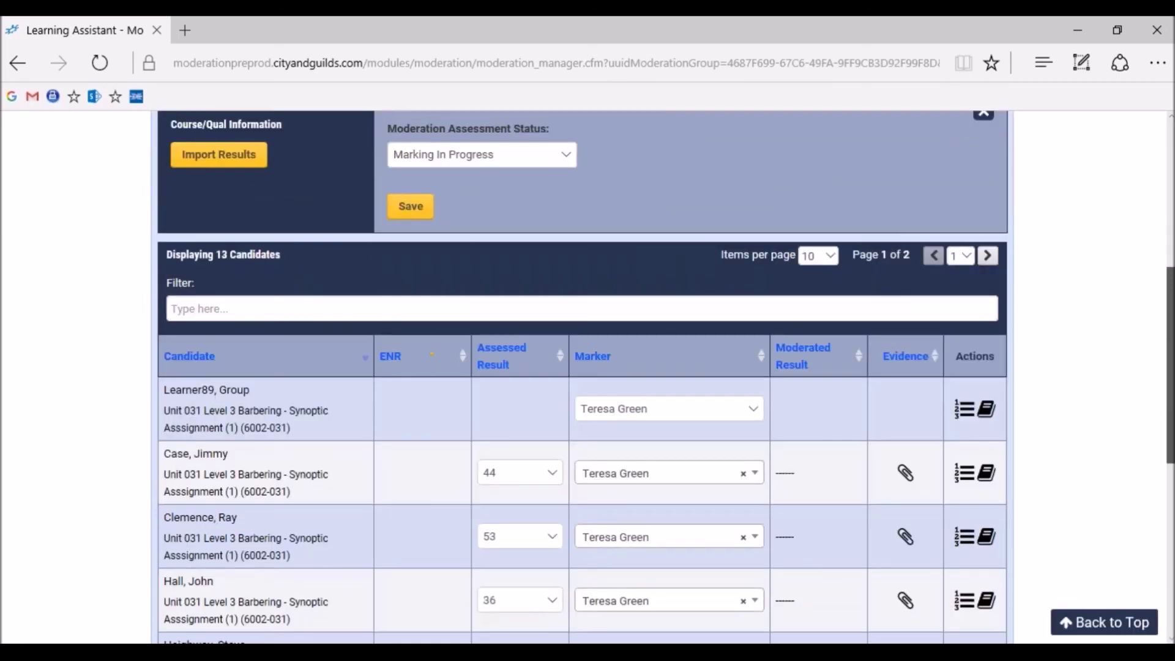
{"action": "scroll", "coordinate": [581, 377], "scroll_direction": "down", "scroll_amount": 3}
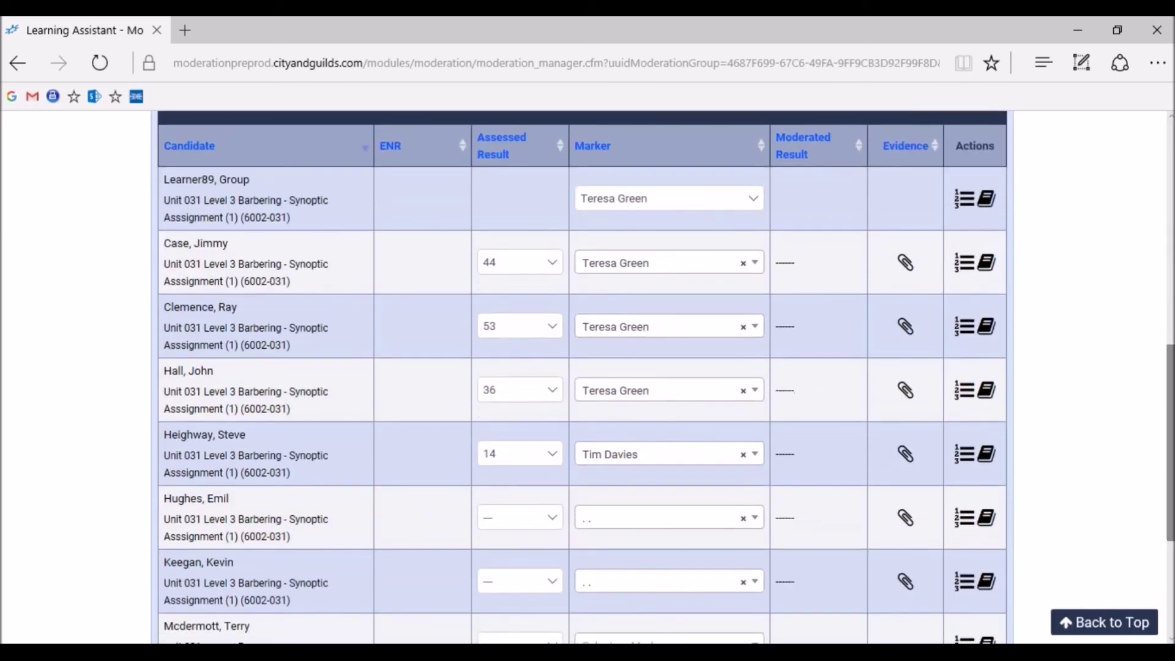
{"action": "left_click", "coordinate": [962, 467]}
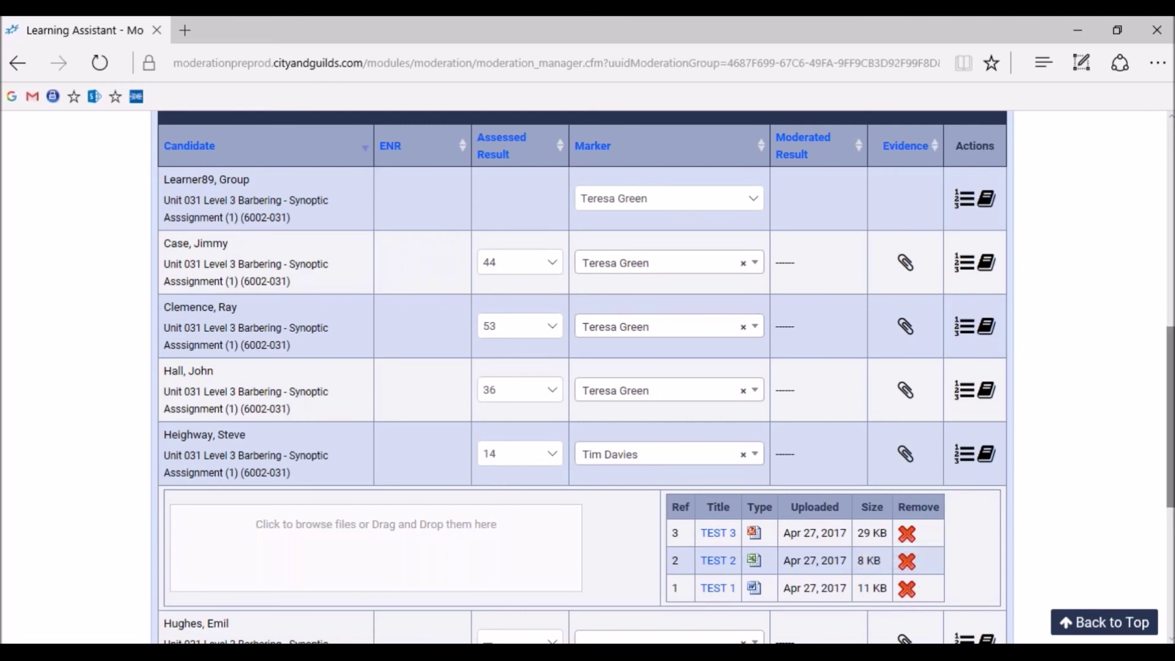
{"action": "scroll", "coordinate": [582, 367], "scroll_direction": "up", "scroll_amount": 8}
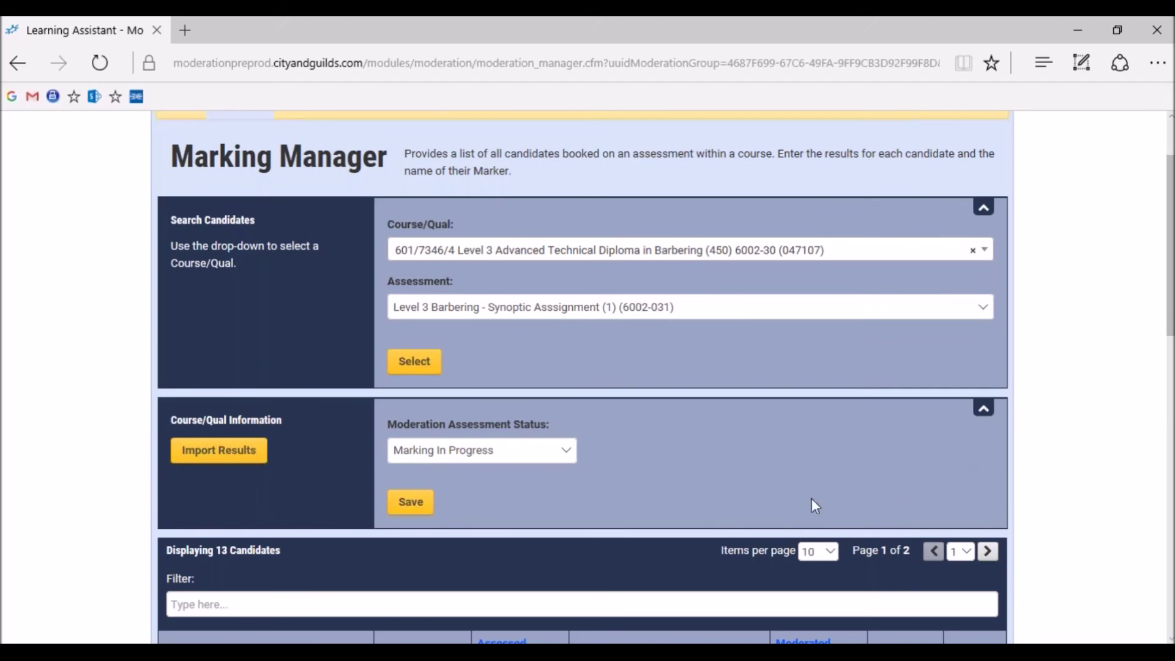
Save the marking, then set and save the status as Marking In Progress
{"action": "left_click", "coordinate": [421, 505]}
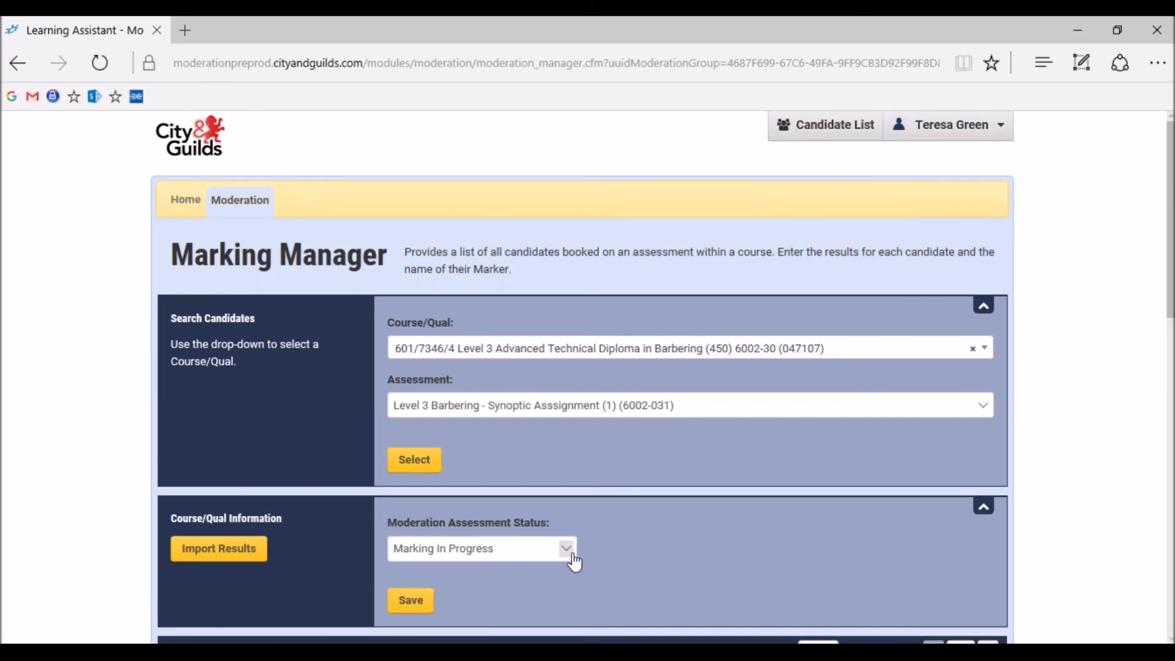
{"action": "left_click", "coordinate": [572, 555]}
{"action": "left_click", "coordinate": [441, 534]}
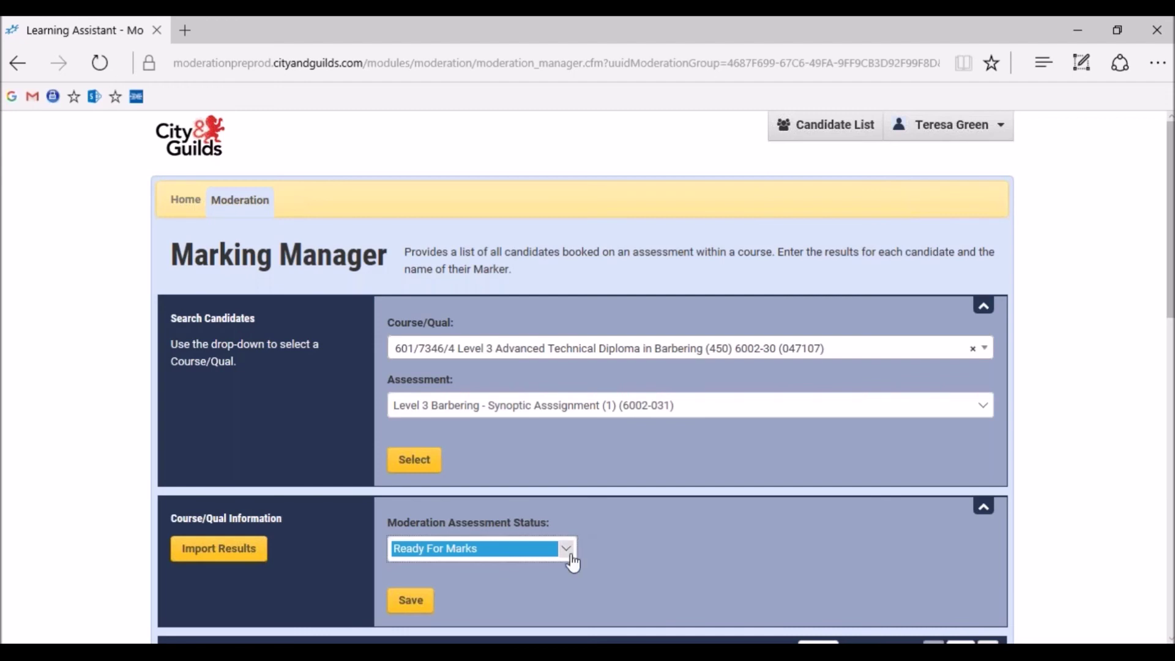
{"action": "left_click", "coordinate": [571, 556]}
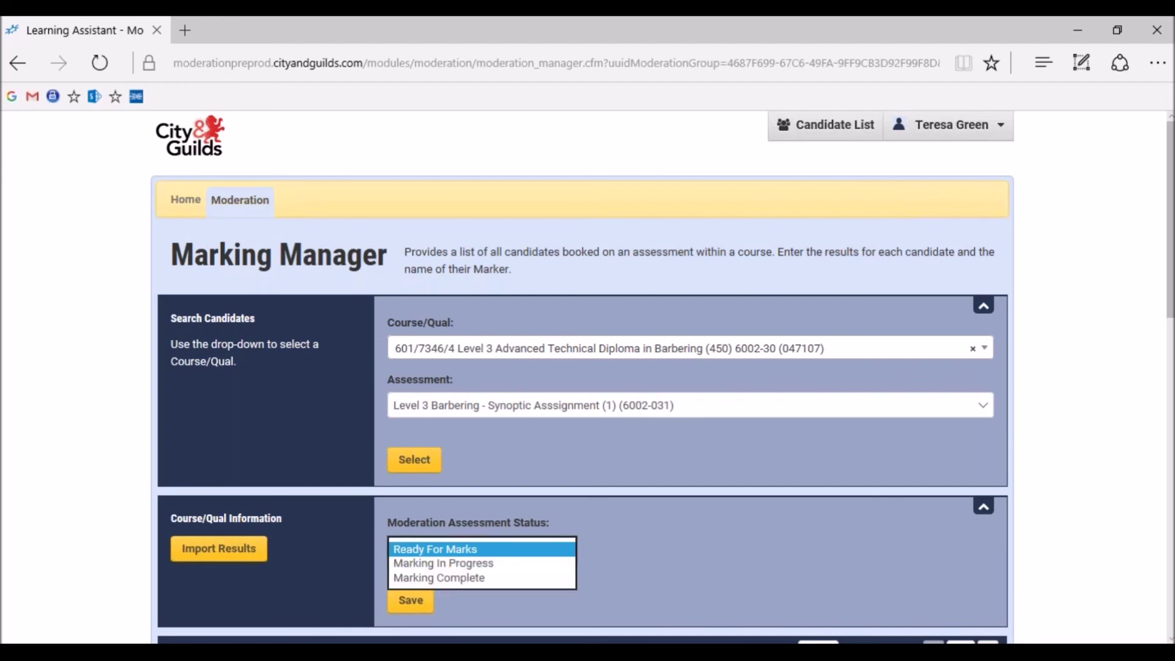
{"action": "left_click", "coordinate": [568, 564]}
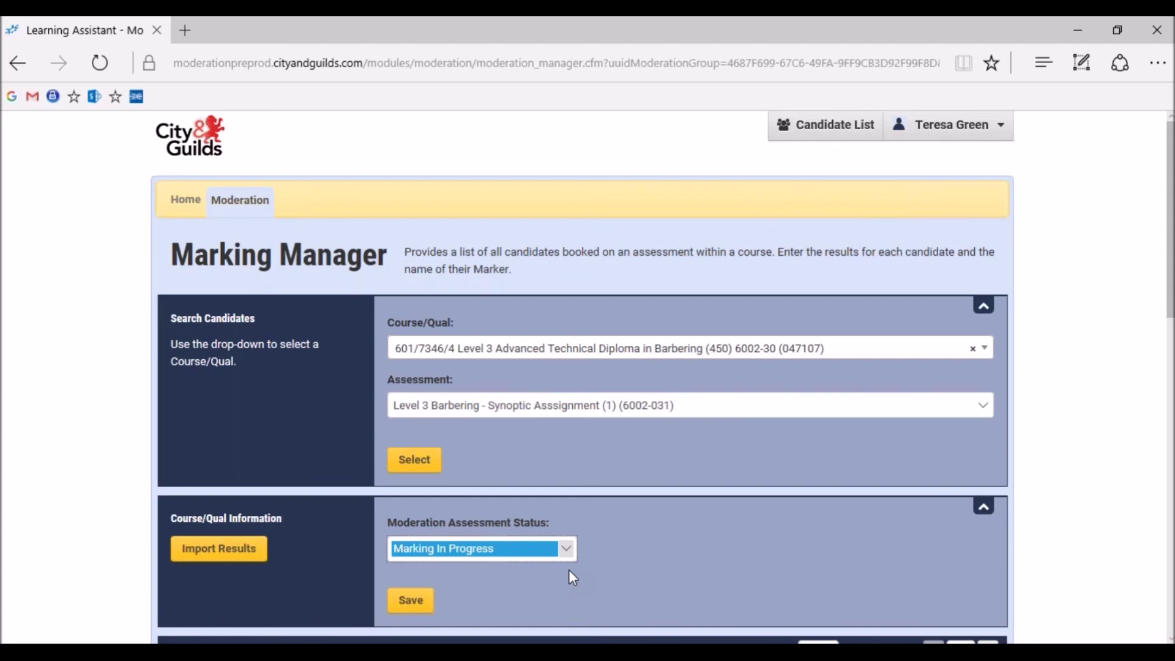
{"action": "left_click", "coordinate": [421, 606]}
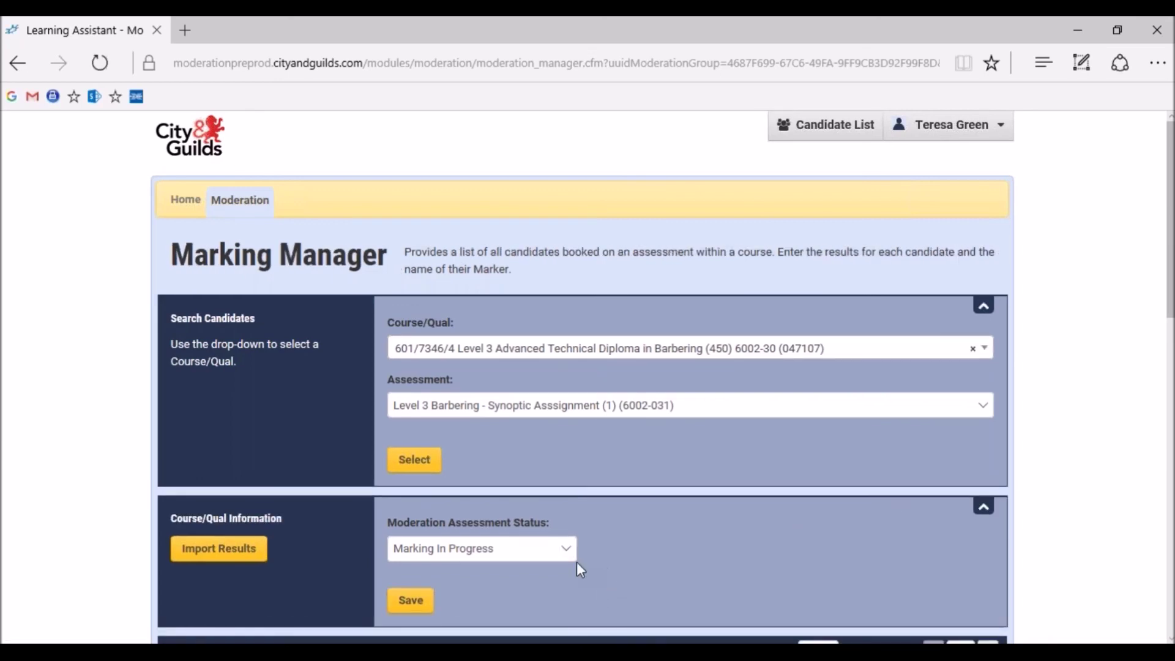
Change the assessment status to Marking Complete and save it
{"action": "left_click", "coordinate": [559, 550]}
{"action": "left_click", "coordinate": [554, 560]}
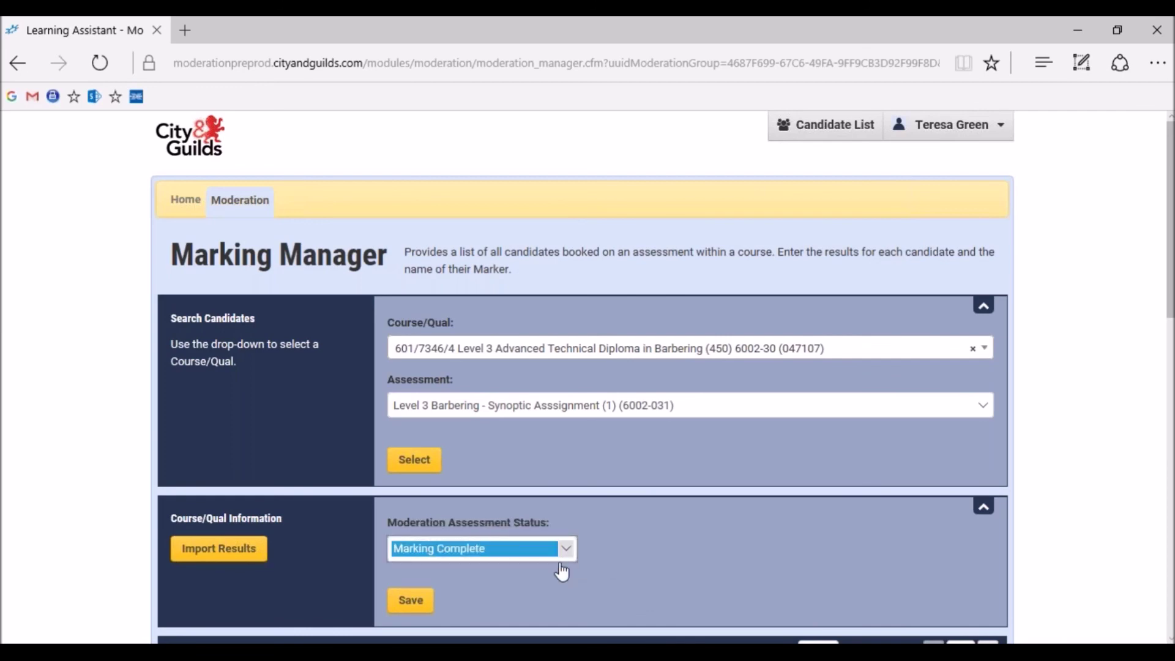
{"action": "left_click", "coordinate": [416, 605]}
Show the first row's Contact Diary with its two earlier entries
{"action": "left_click_drag", "start_coordinate": [1168, 314], "coordinate": [1168, 489]}
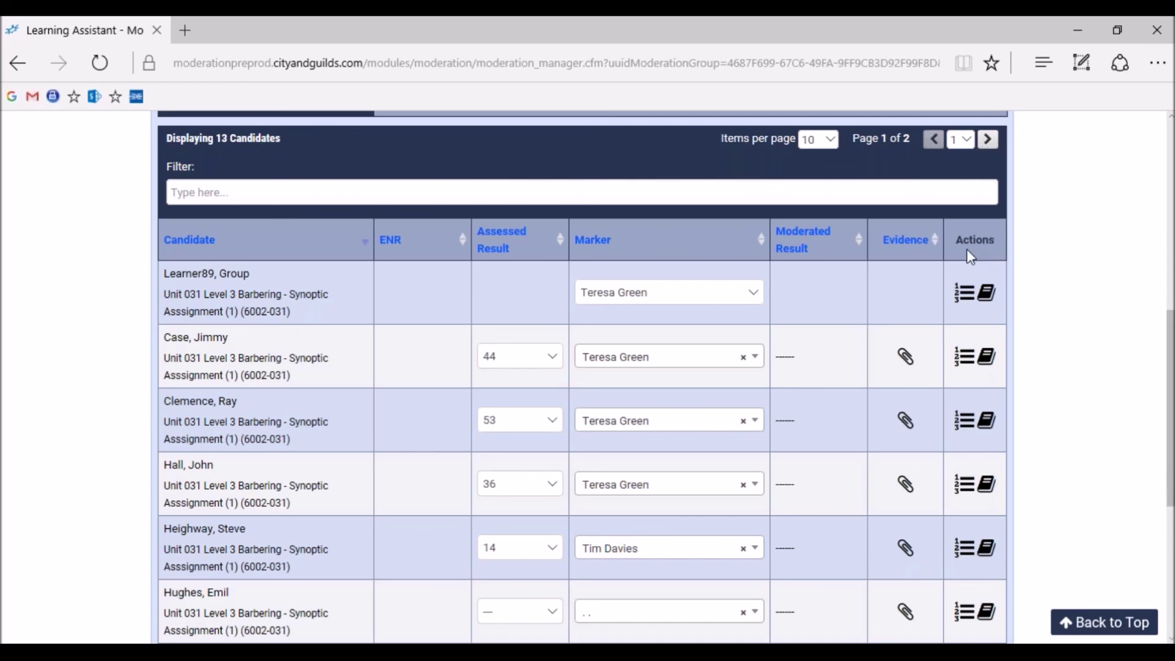
{"action": "left_click", "coordinate": [986, 294]}
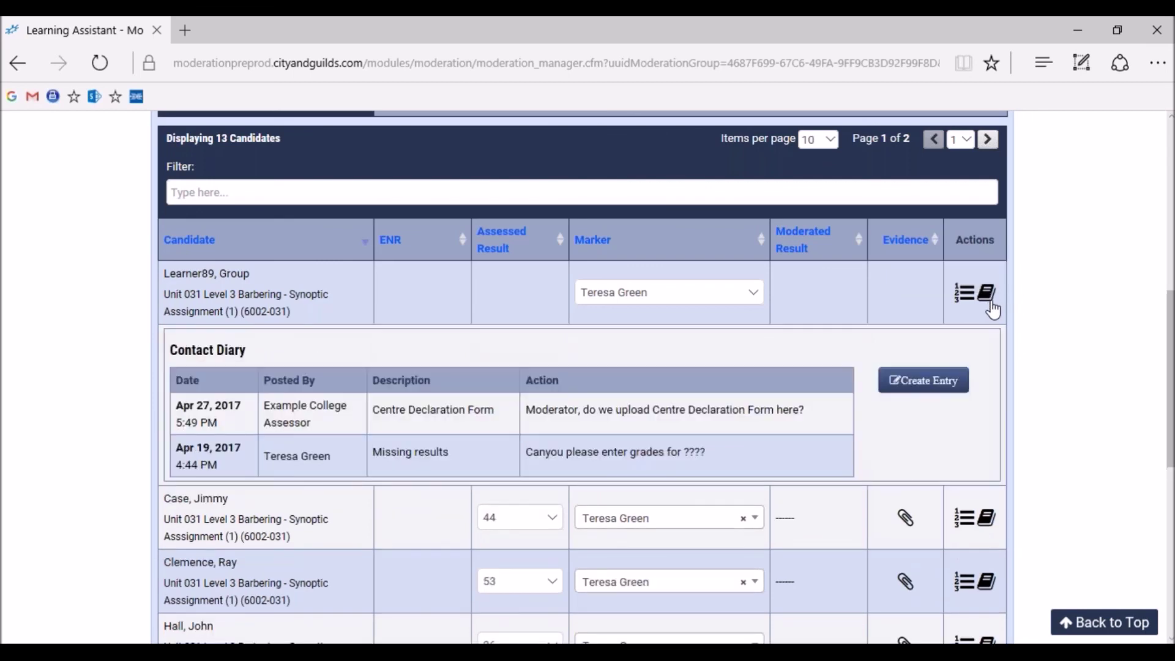